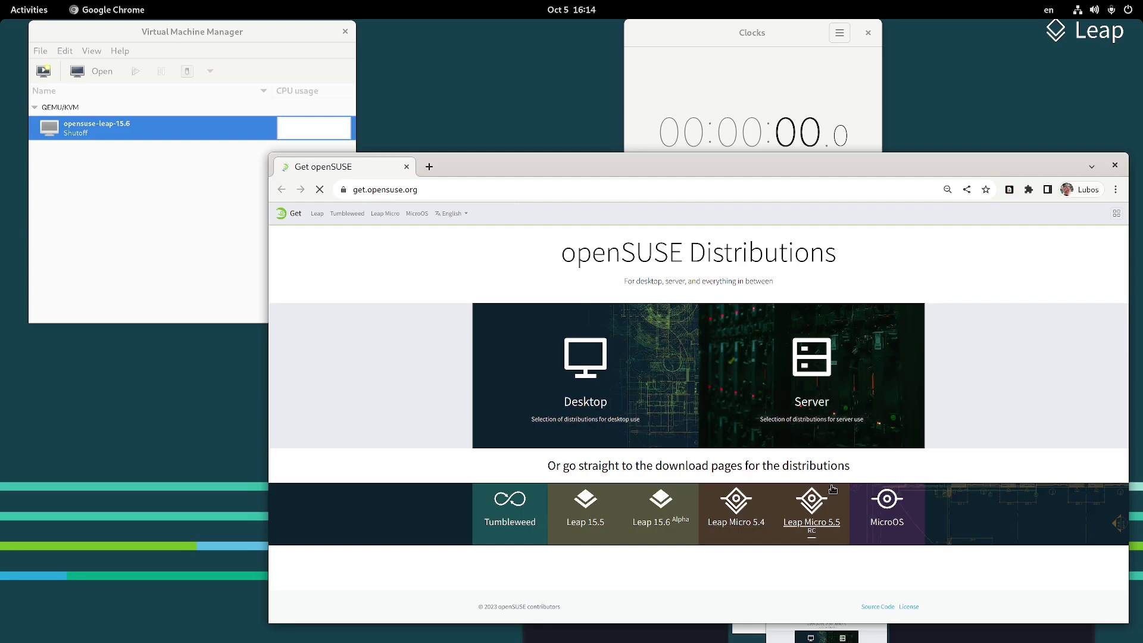
Open the openSUSE Leap Micro 5.5 page and show its Download options
left_click(803, 534)
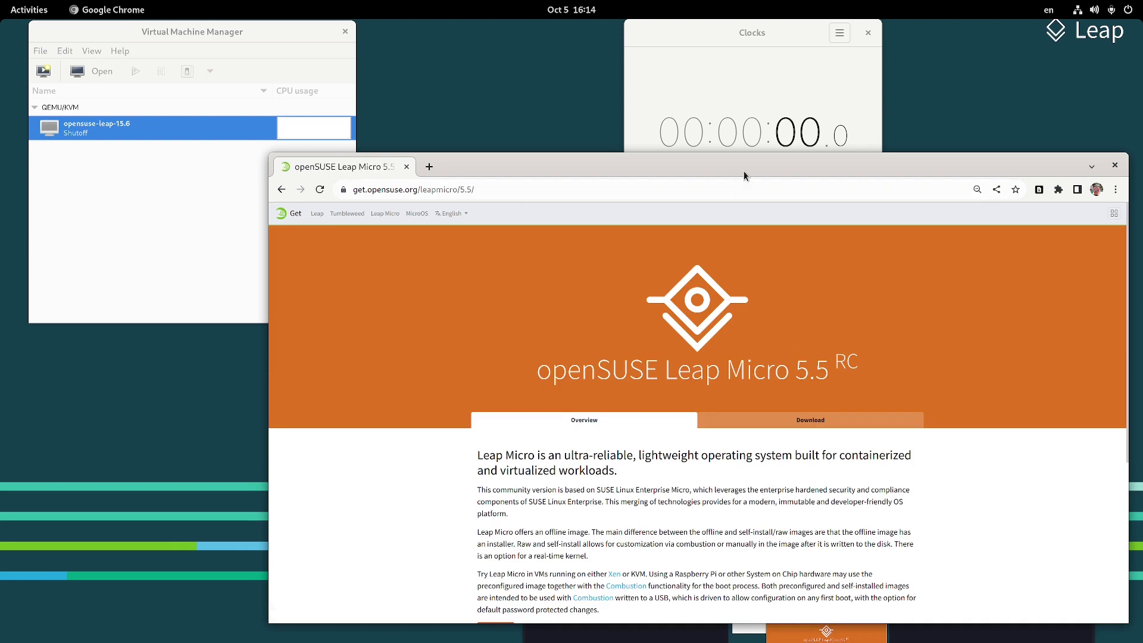
scroll(744, 357, "down", 1)
left_click(788, 372)
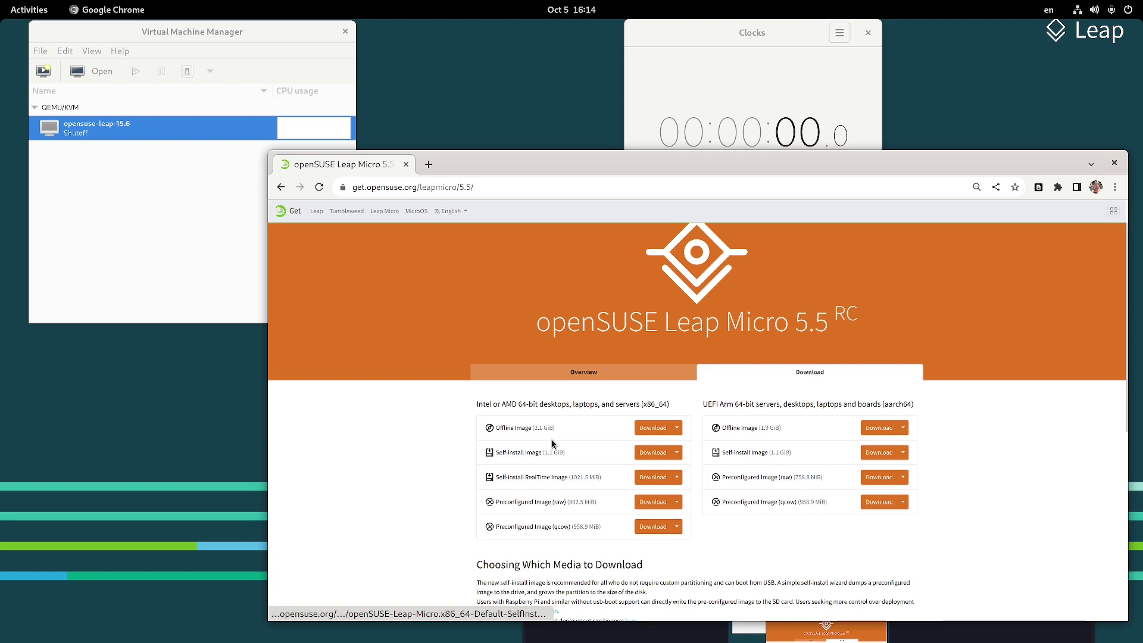
Zoom the page in and highlight the Self-install Image (1.1 GiB) entry
scroll(552, 443, "down", 3)
triple_click(657, 450)
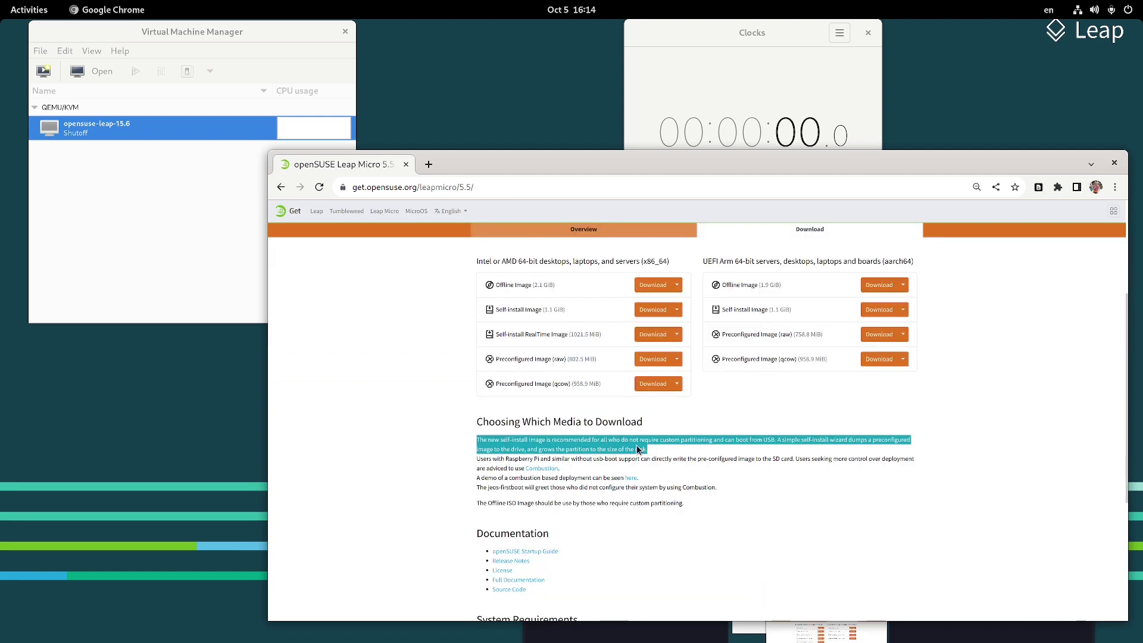
left_click(637, 449)
scroll(621, 433, "up", 3)
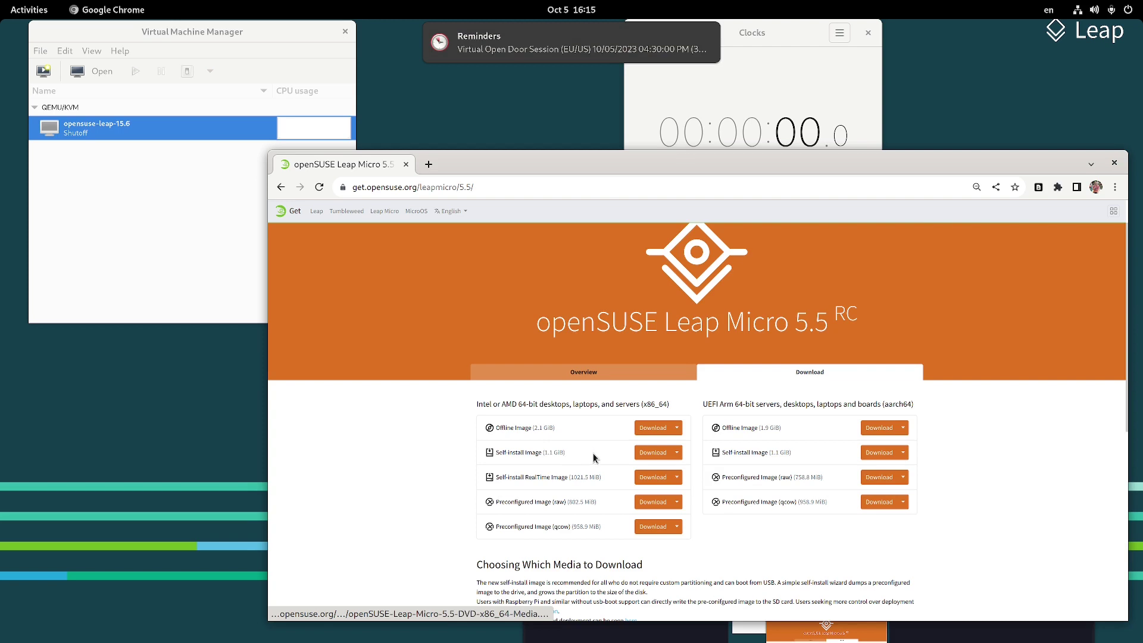
key("ctrl+plus")
key("ctrl+plus")
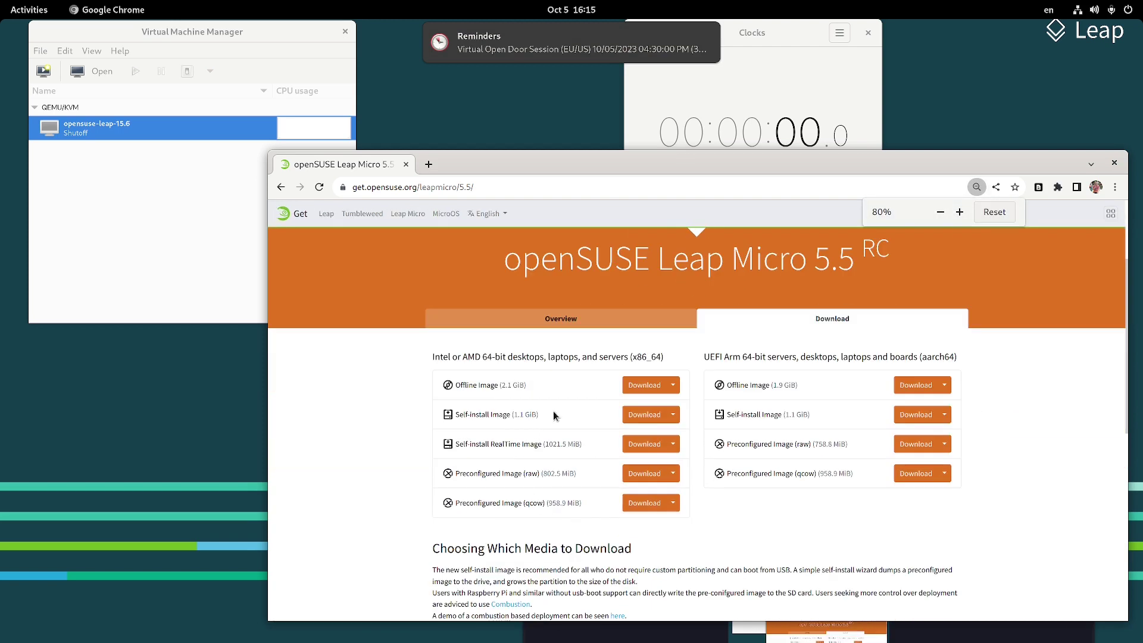
triple_click(553, 412)
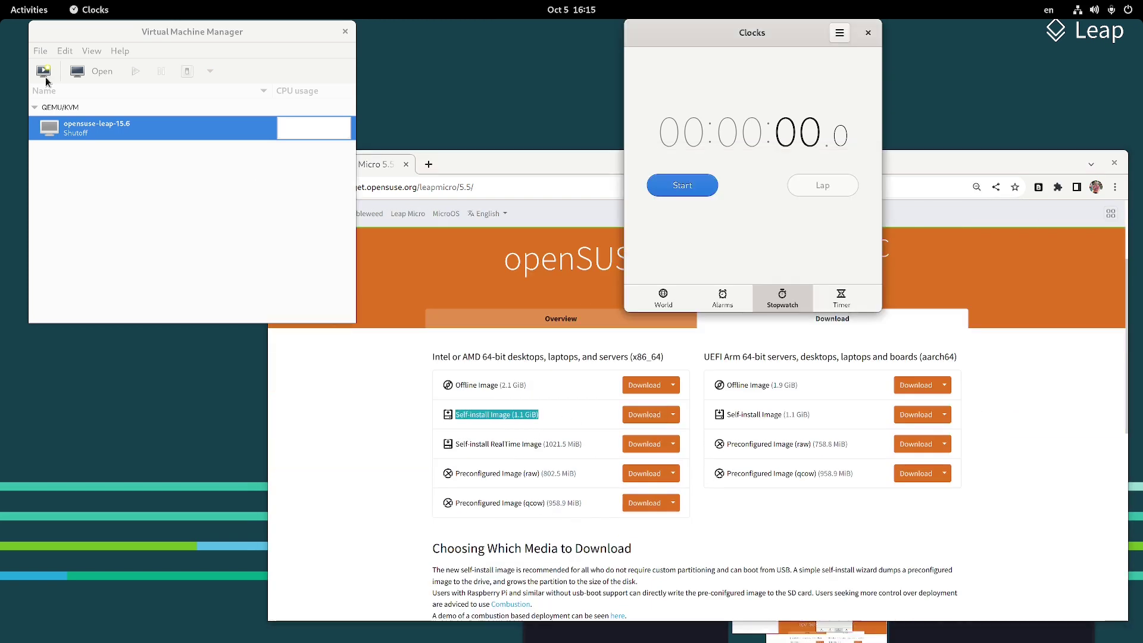
Start a new VM from the Leap Micro SelfInstall ISO with OS type SUSE Linux Enterprise Micro 5.5
left_click(40, 51)
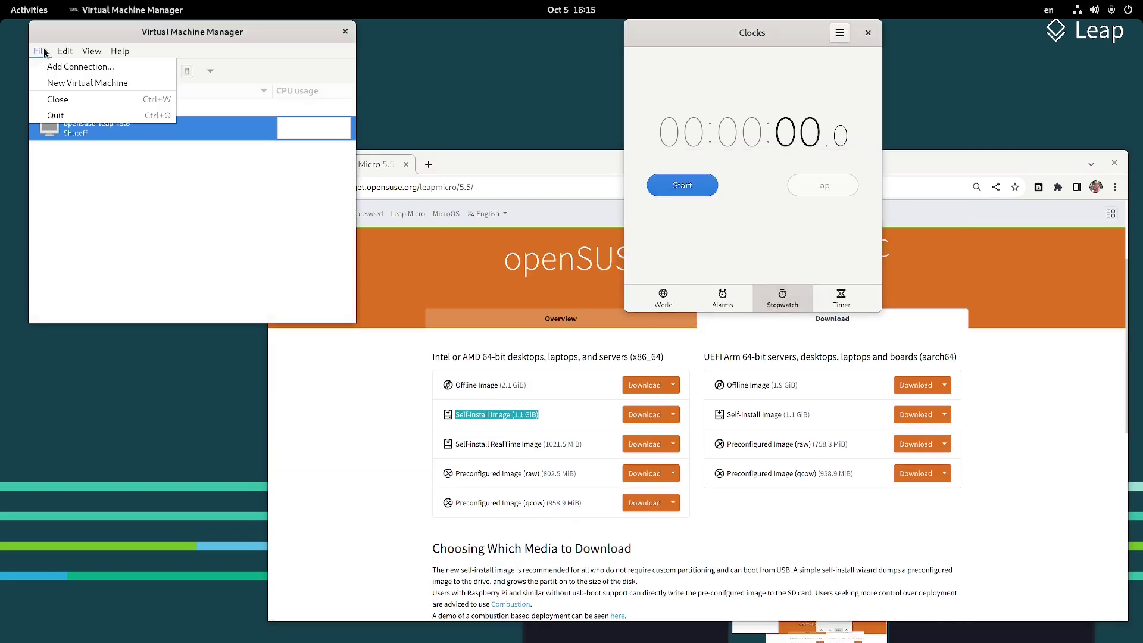
left_click(56, 87)
left_click(304, 322)
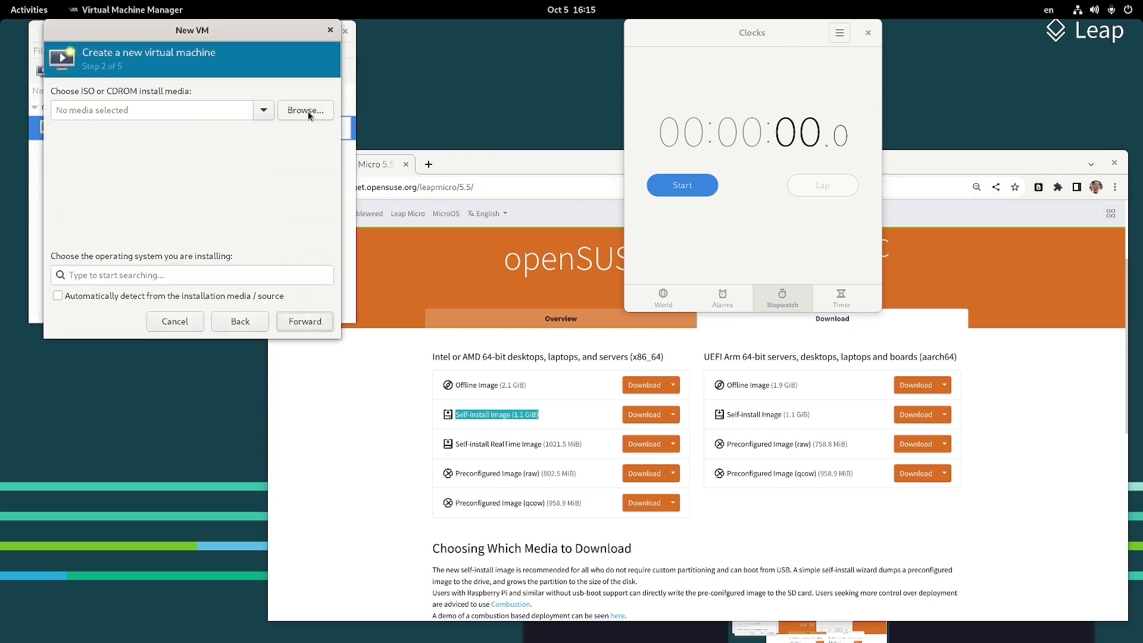
left_click(305, 110)
left_click(257, 322)
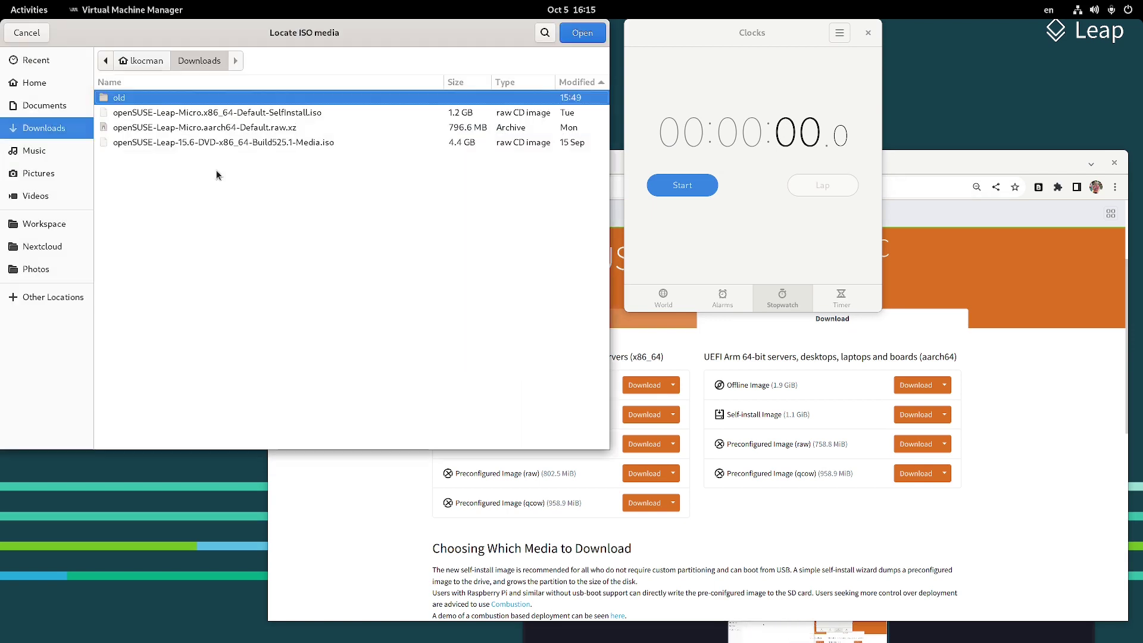
double_click(214, 113)
left_click(203, 281)
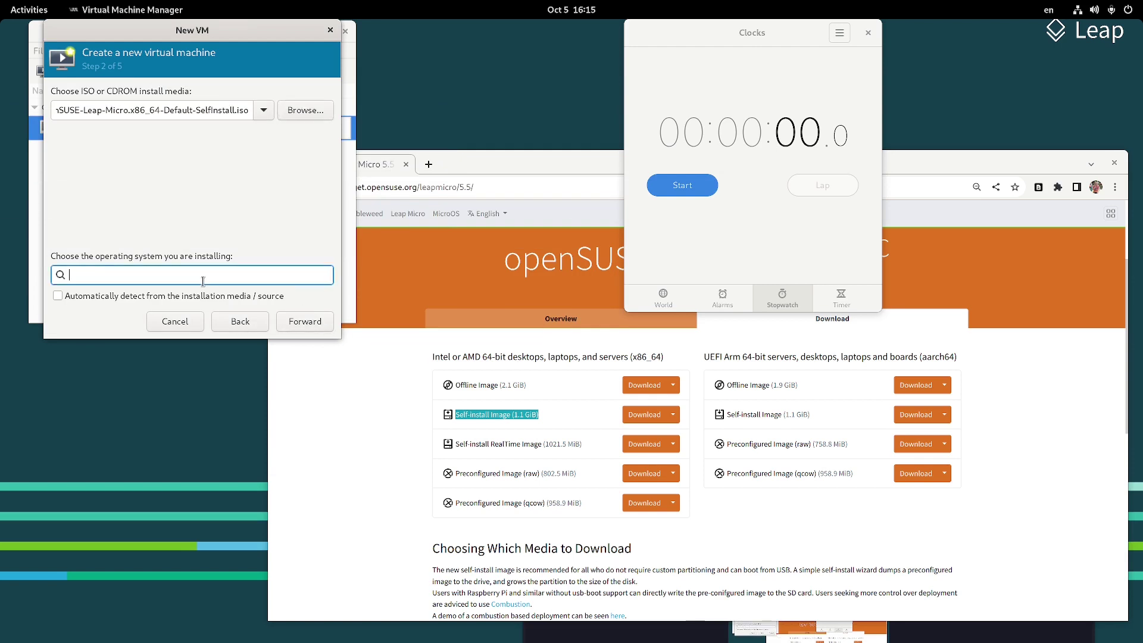
type("micro 5.5")
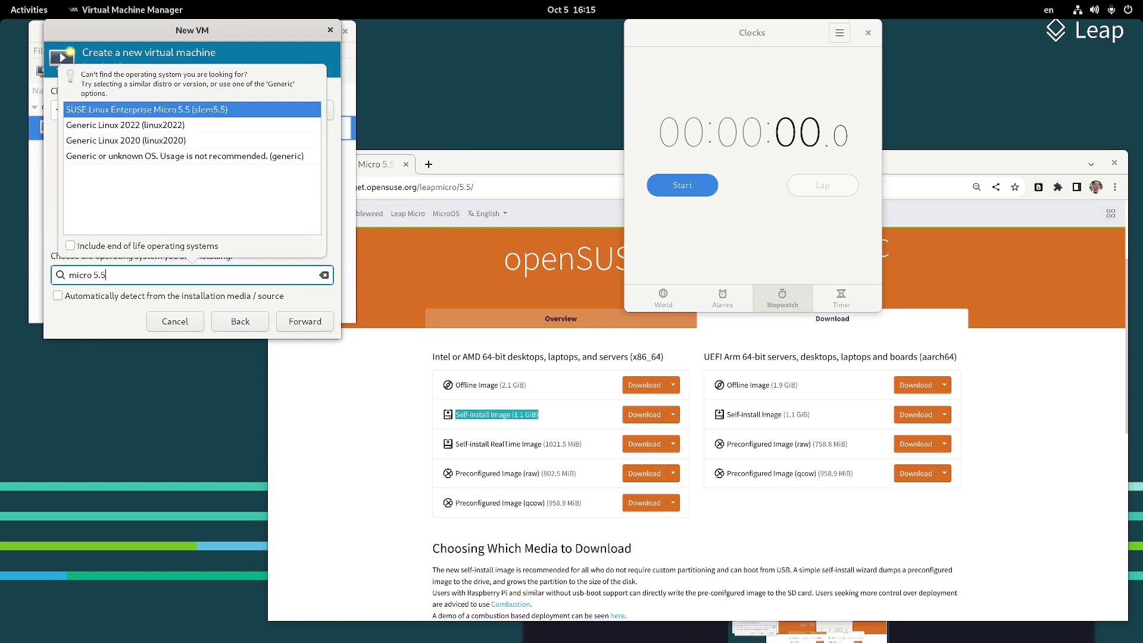
left_click(119, 110)
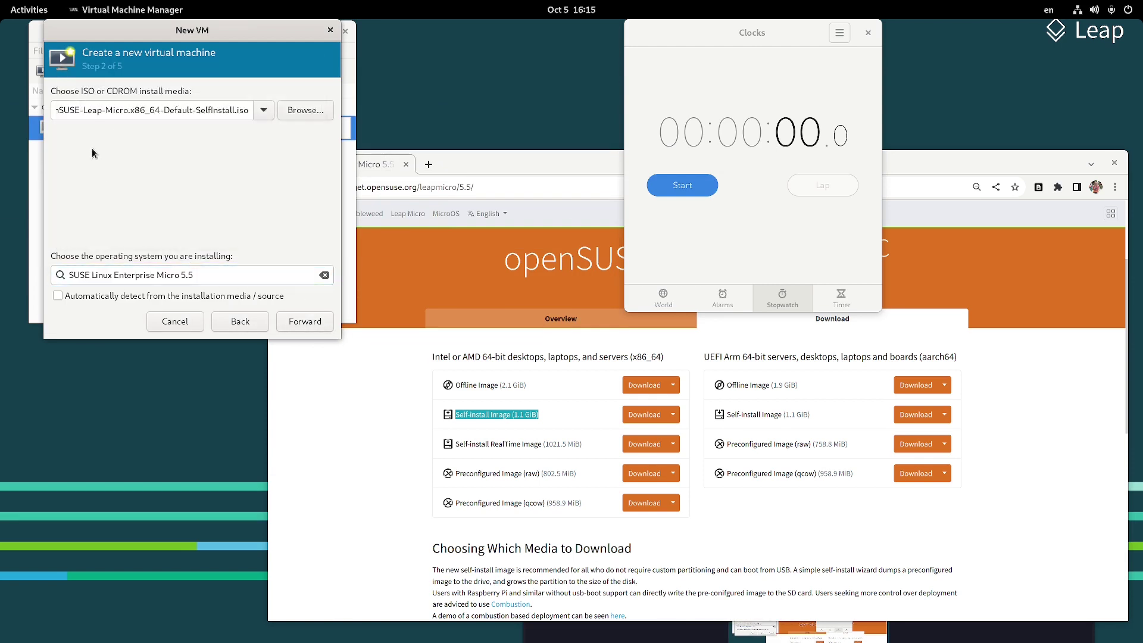
Keep the default memory and CPU settings and set the disk size to 30 GiB
left_click(310, 326)
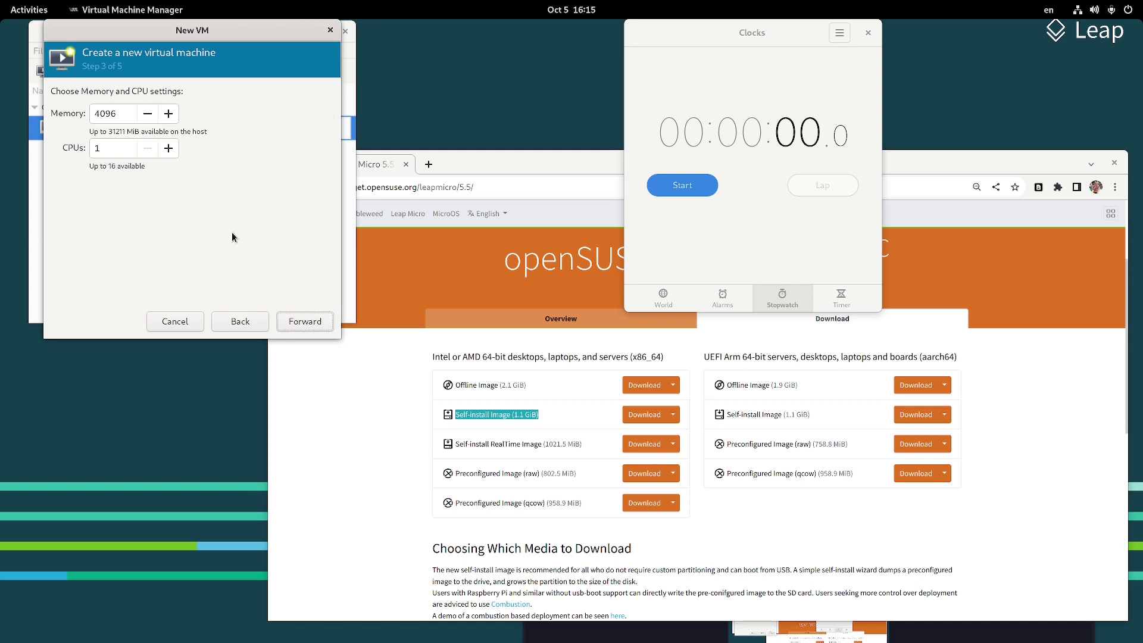
left_click(292, 325)
left_click_drag(80, 129, 58, 135)
type("30")
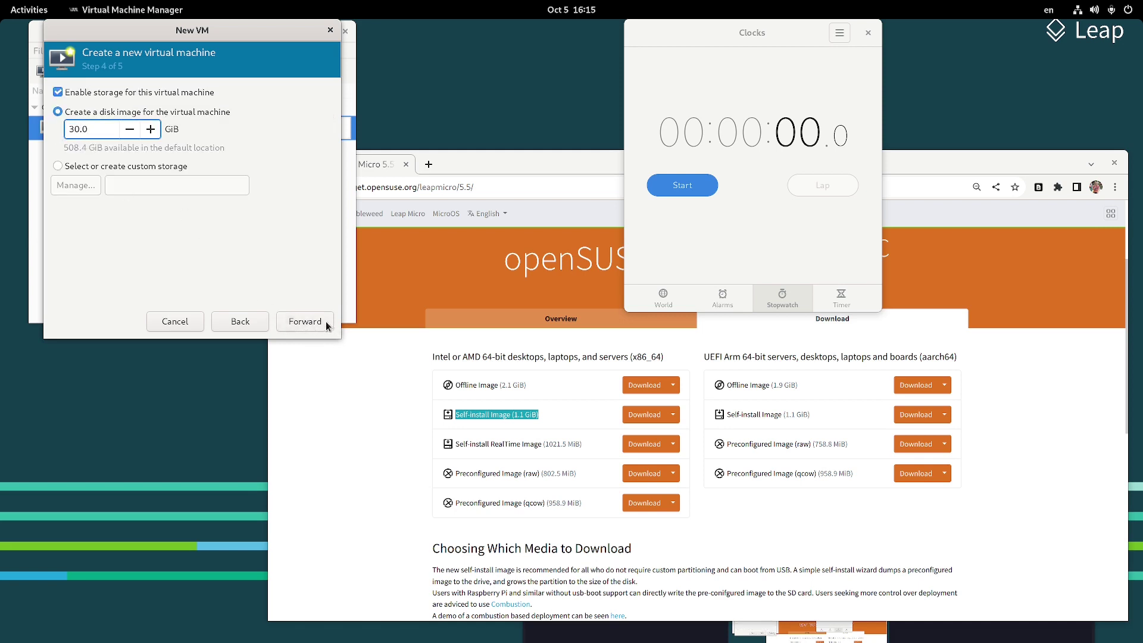
Name the VM leapmicro5.5, review its network settings, and finish creating it
left_click(325, 324)
left_click_drag(111, 114, 93, 113)
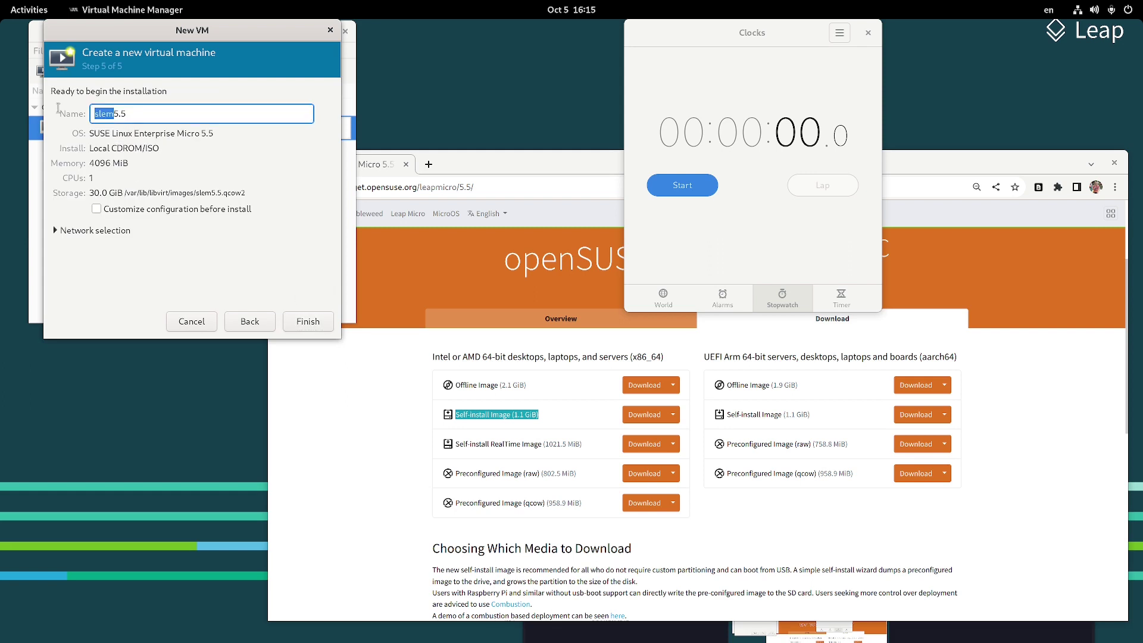
type("leapmicro")
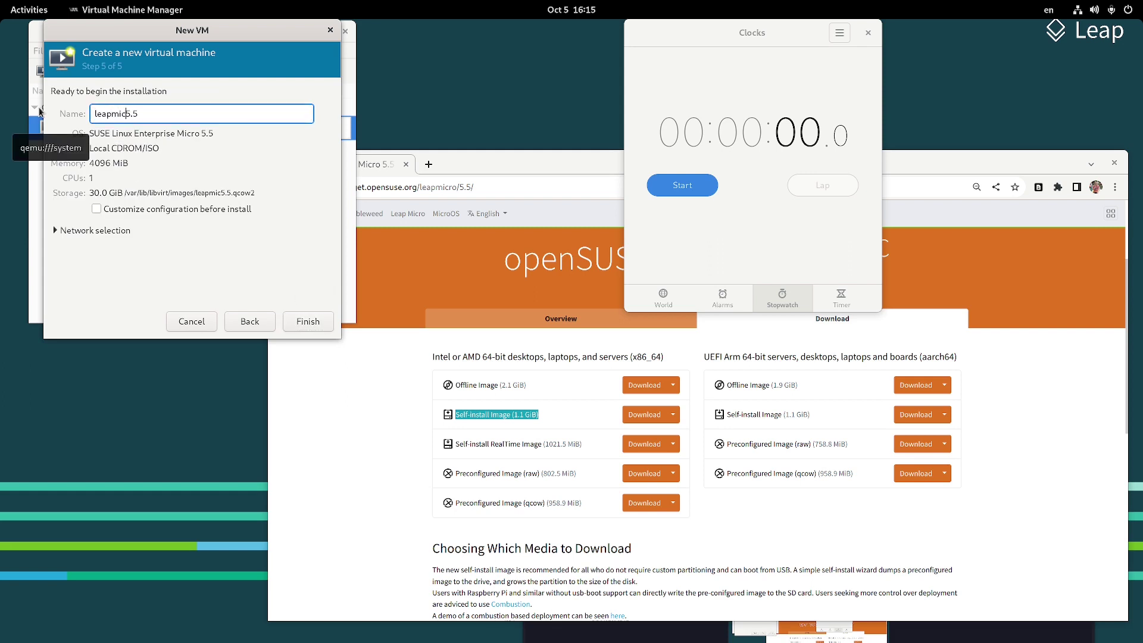
left_click(302, 331)
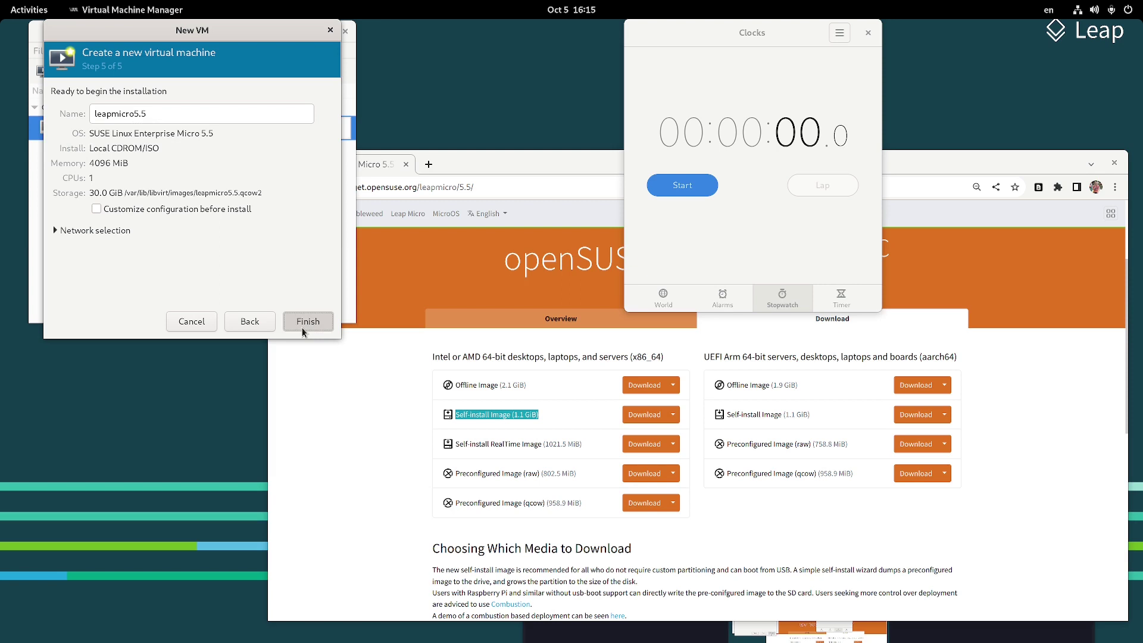
left_click(123, 233)
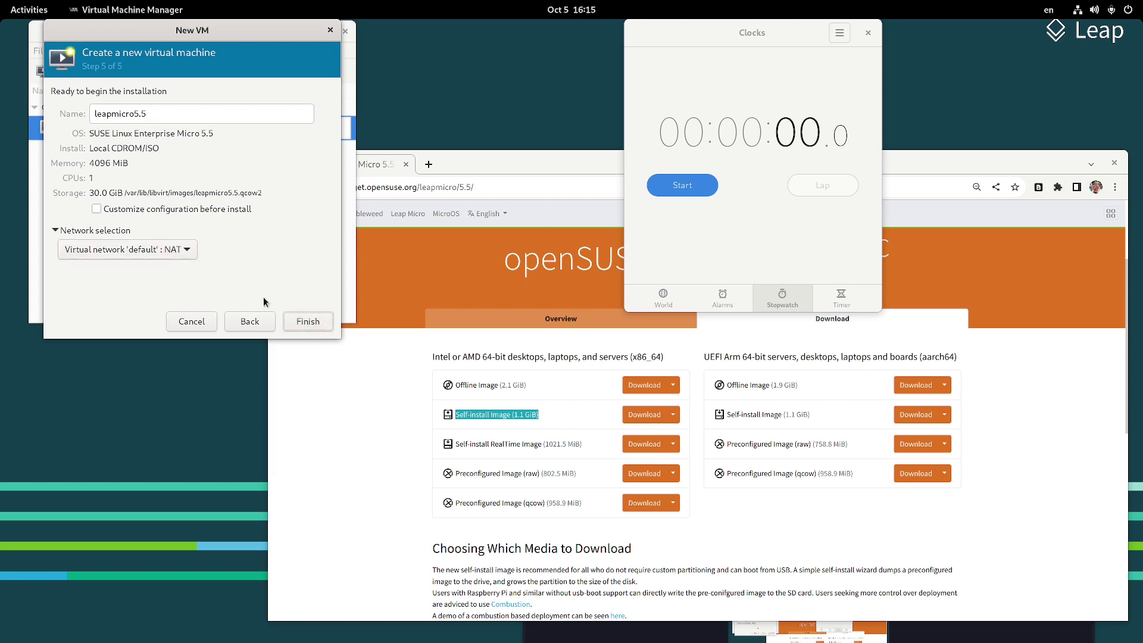
left_click(315, 323)
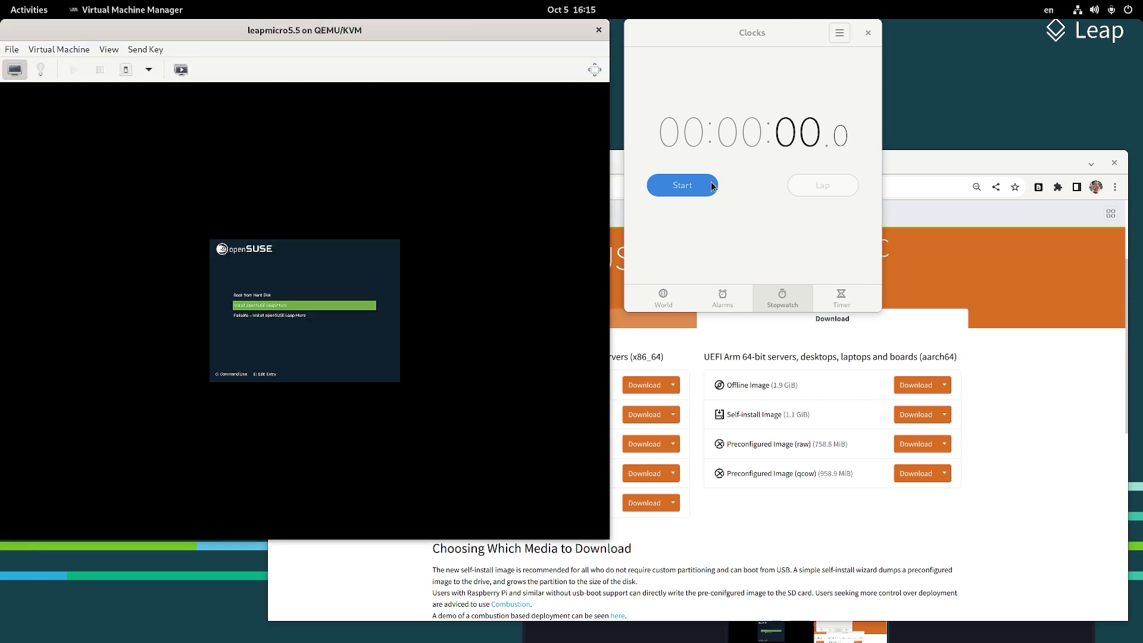
Start the stopwatch and boot the self-install entry in the VM console
left_click(708, 187)
left_click(305, 309)
key("Return")
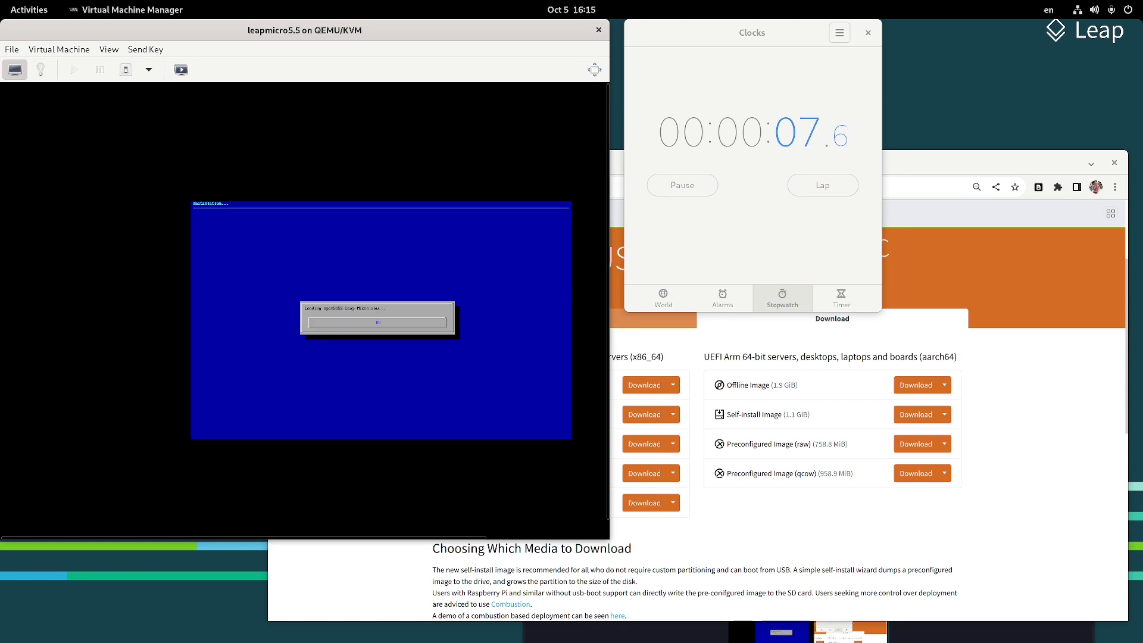
Scale the VM display to fit the window and minimize Chrome
left_click(109, 49)
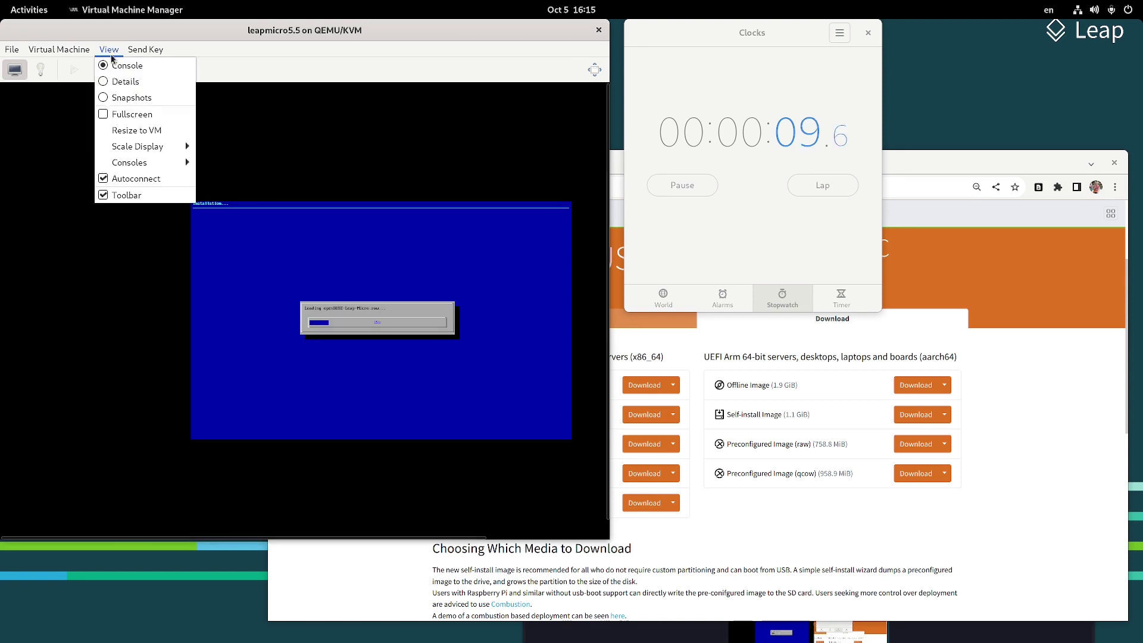
mouse_move(160, 147)
left_click(217, 146)
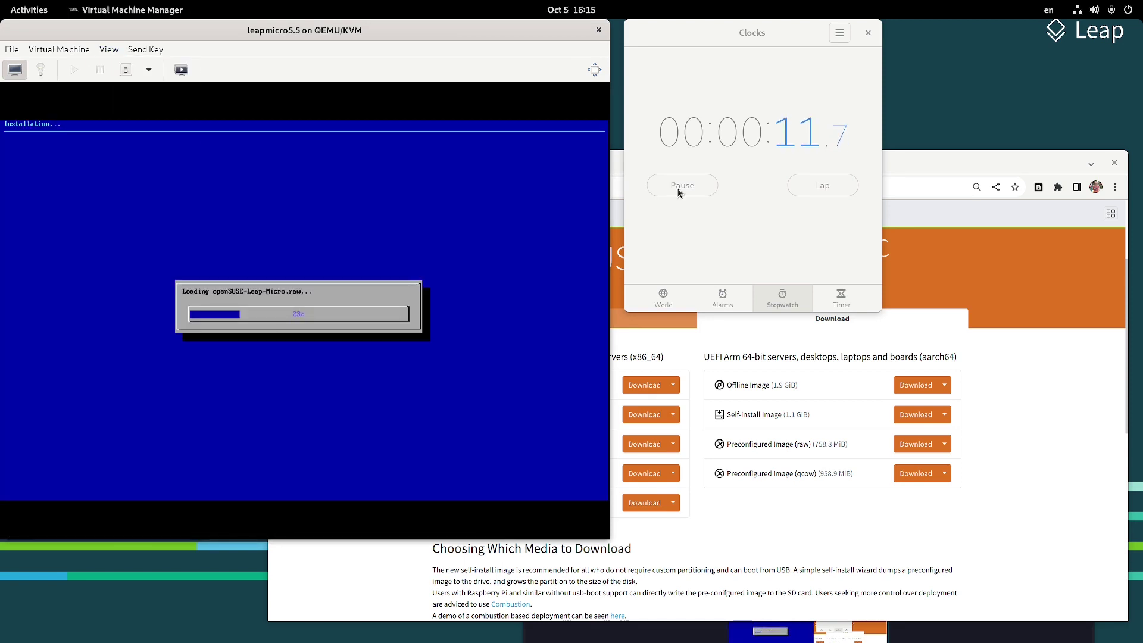
right_click(965, 168)
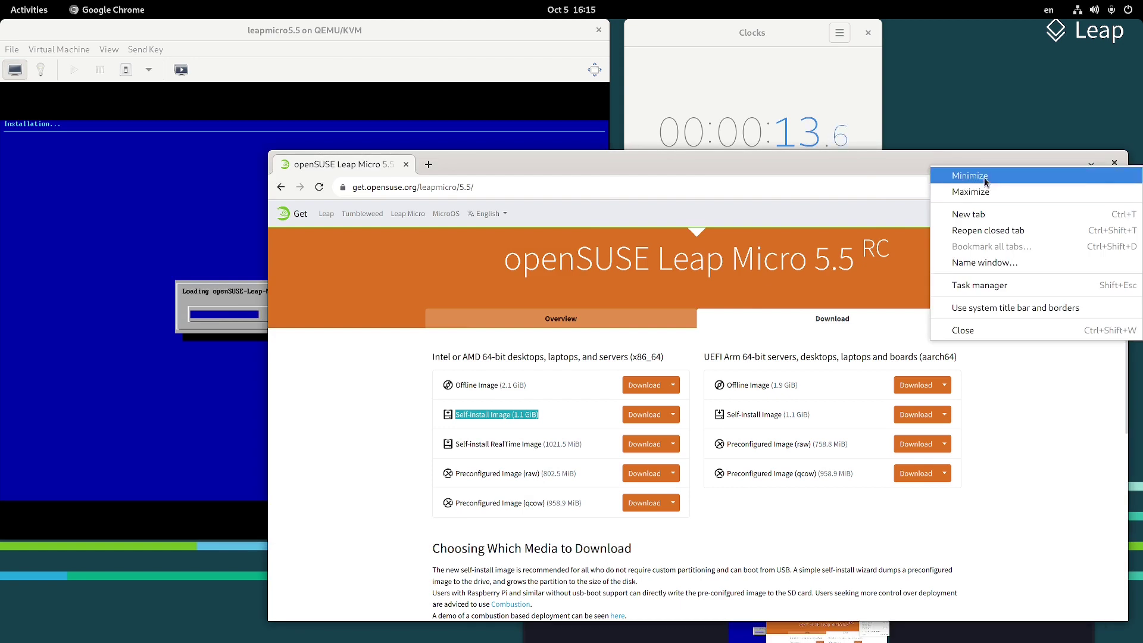
left_click(968, 175)
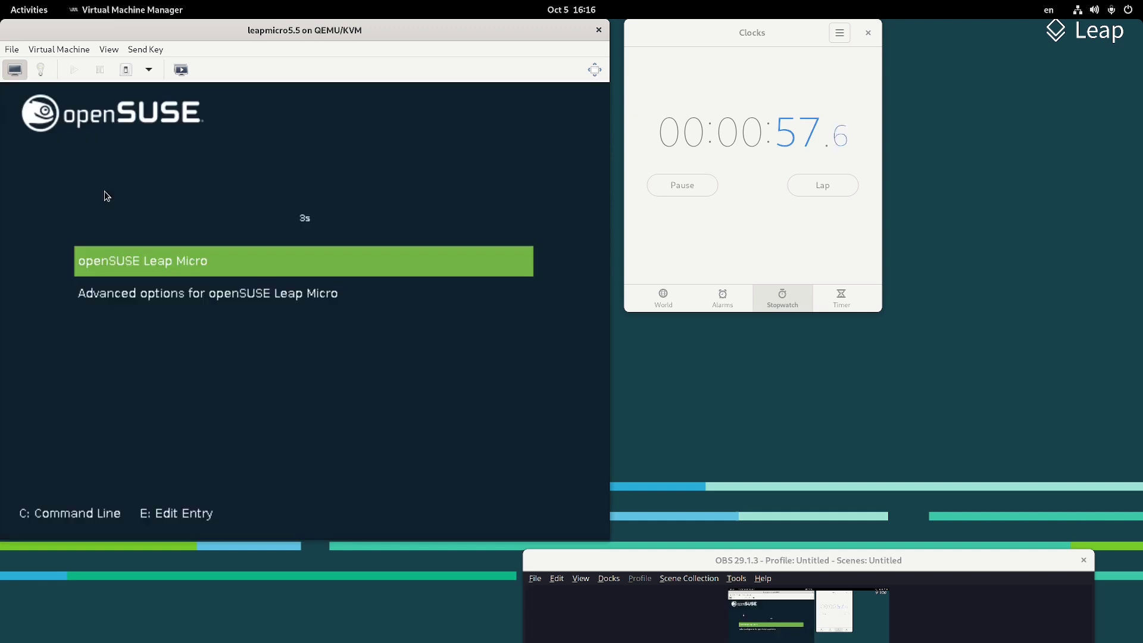
Boot the installed openSUSE Leap Micro and record a stopwatch lap
key("Return")
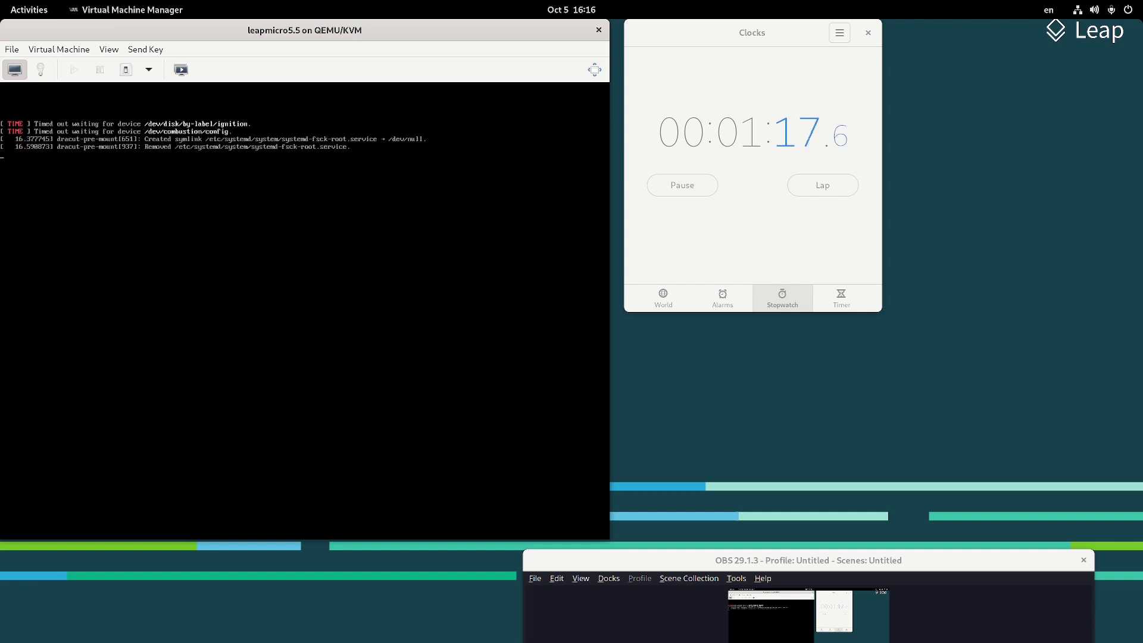
left_click(698, 49)
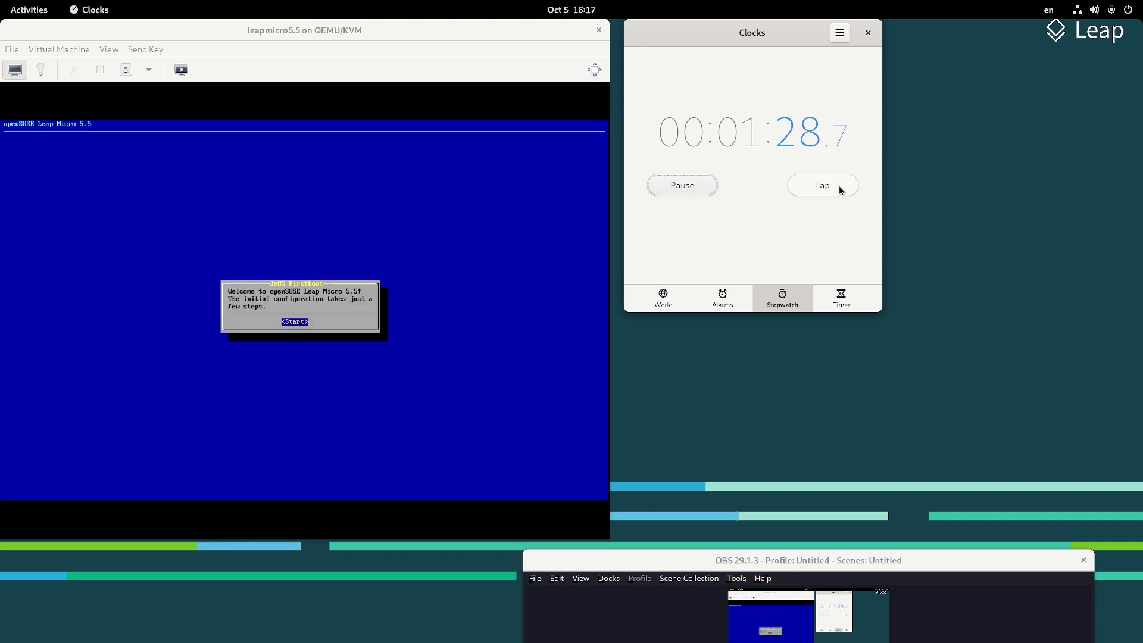
left_click(840, 189)
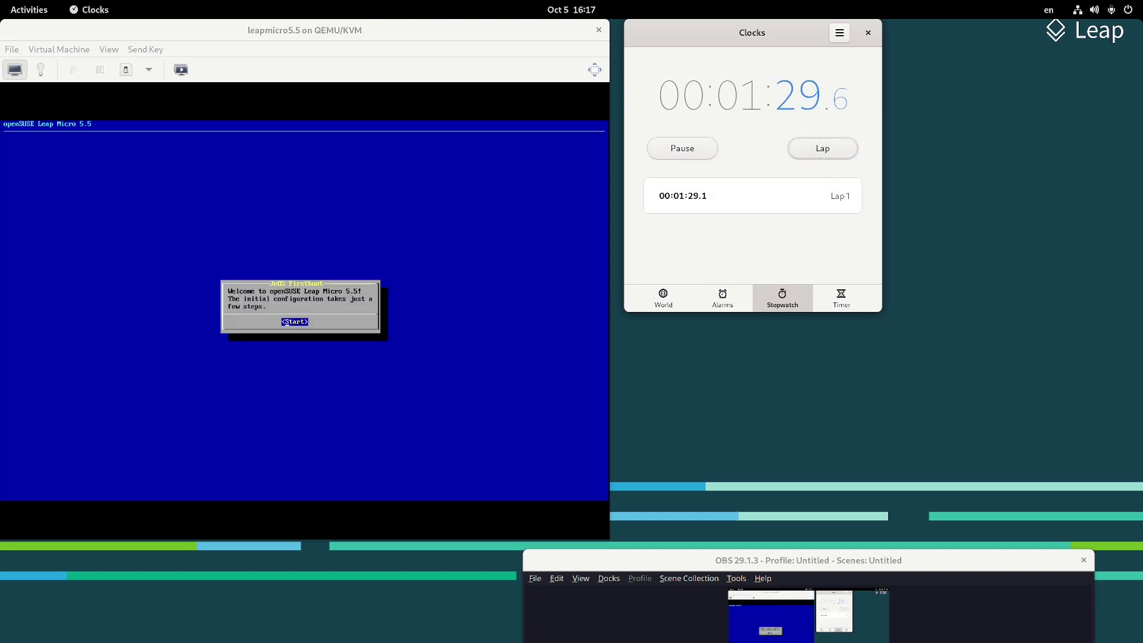
key("alt+Tab")
Run first-boot setup with the us keyboard layout, close the license, and set the root password
key("Return")
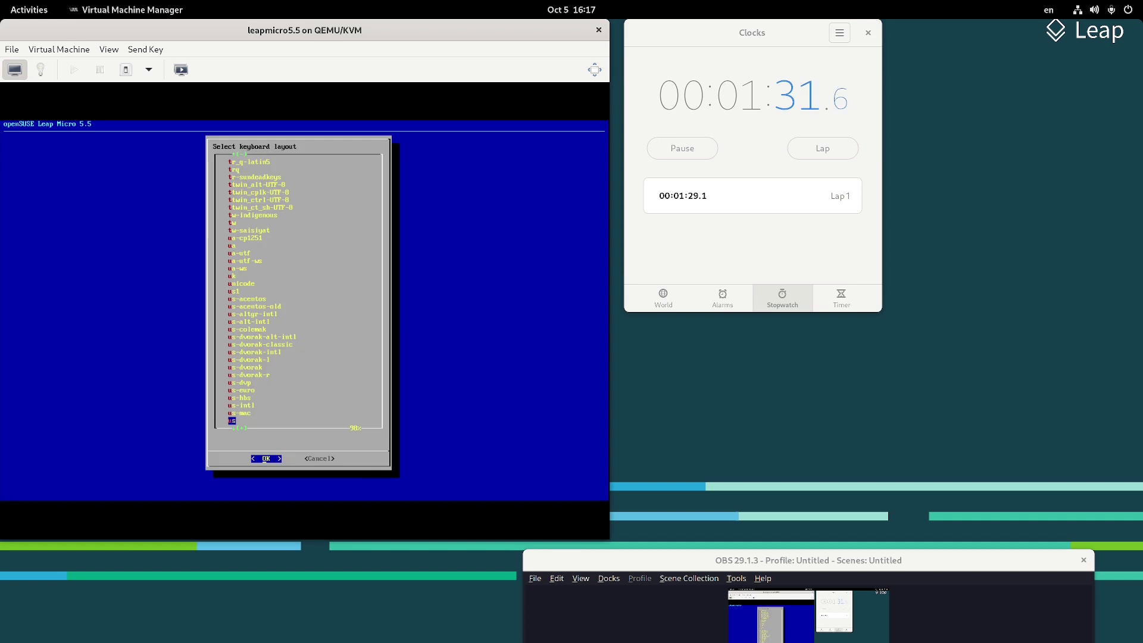
key("Return")
key("Page_Down")
key("End")
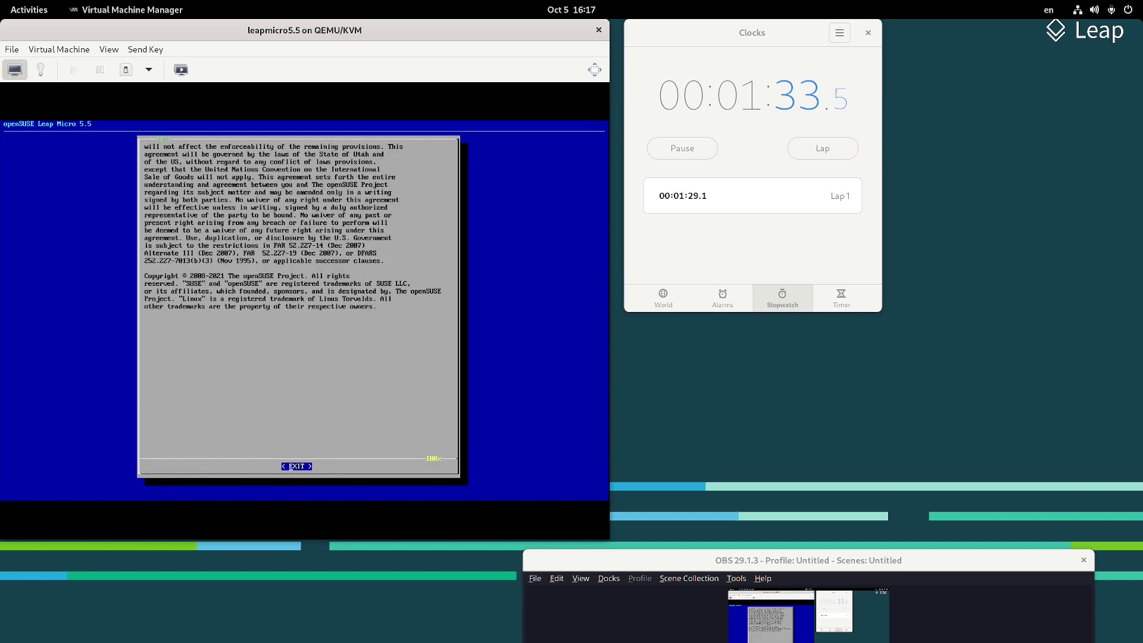
key("Return")
type("****")
key("Return")
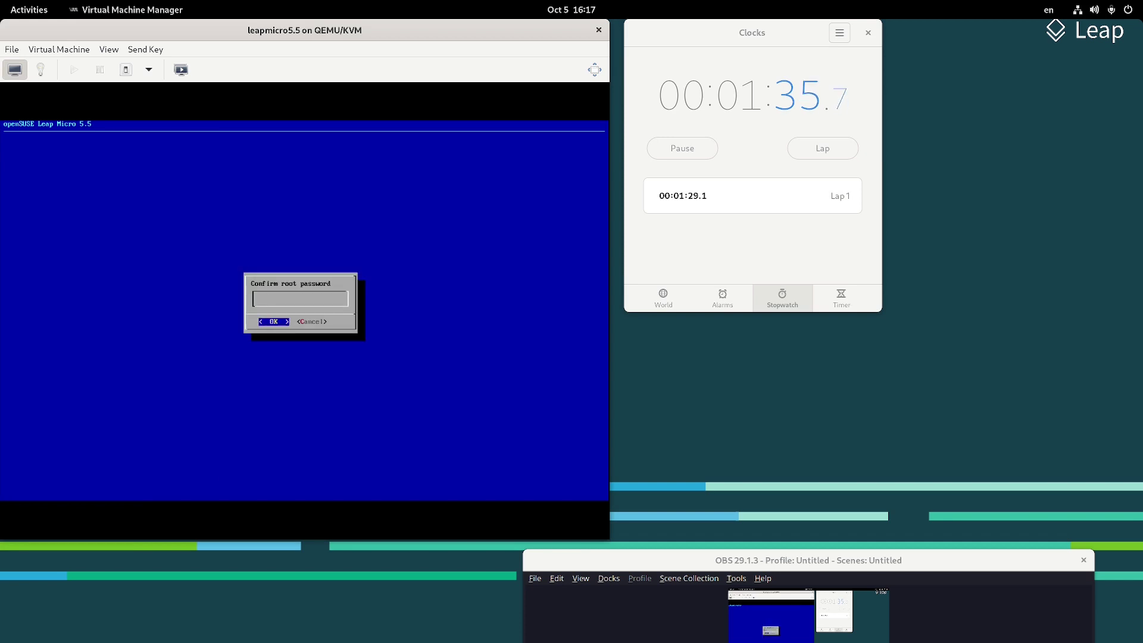
type("*")
key("Return")
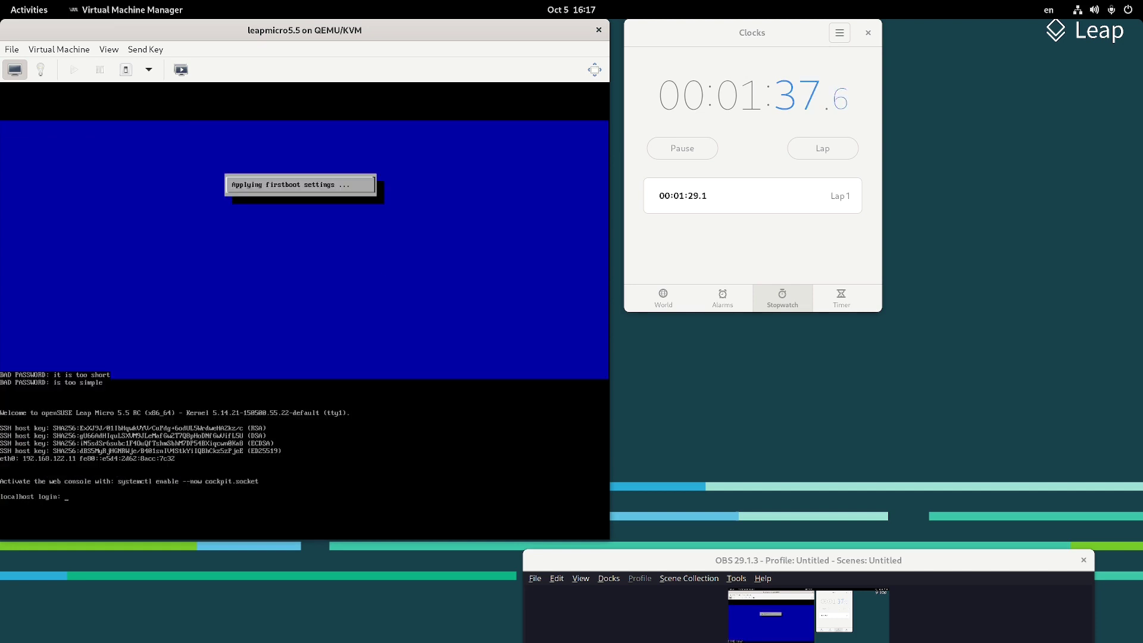
Record a stopwatch lap and log in to the VM console as root
left_click(833, 153)
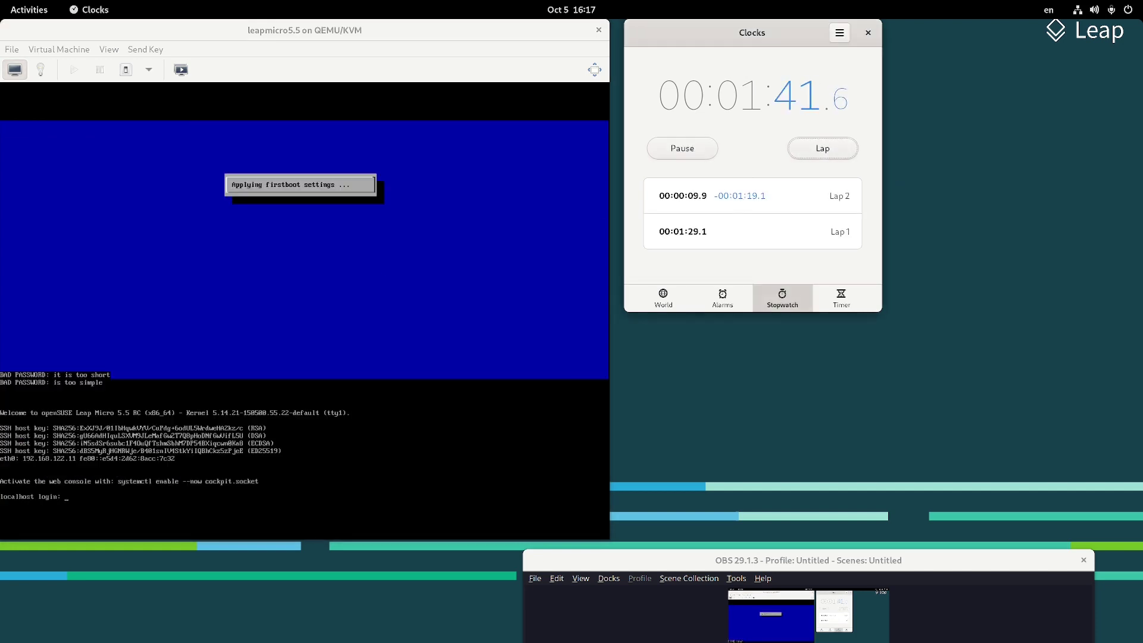
key("alt+Tab")
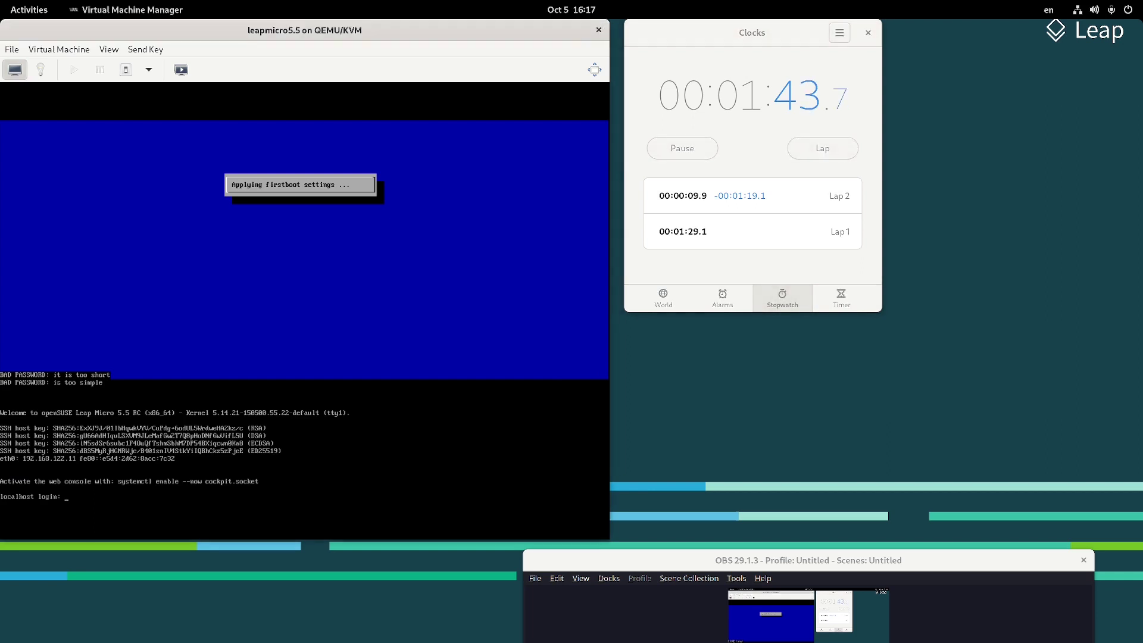
type("root")
key("Return")
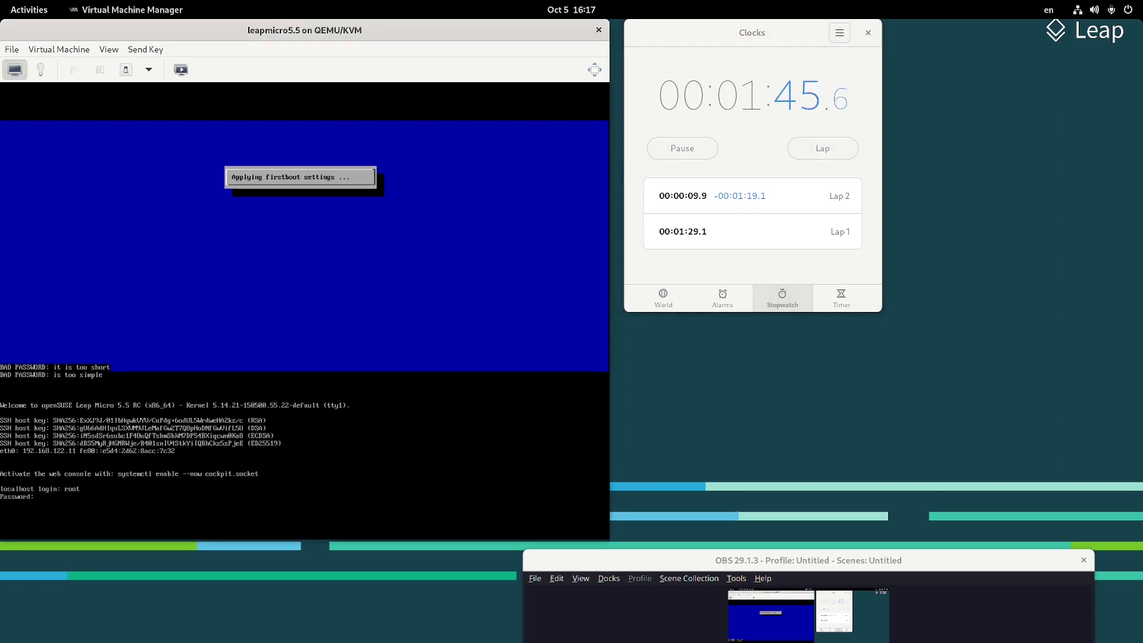
key("Return")
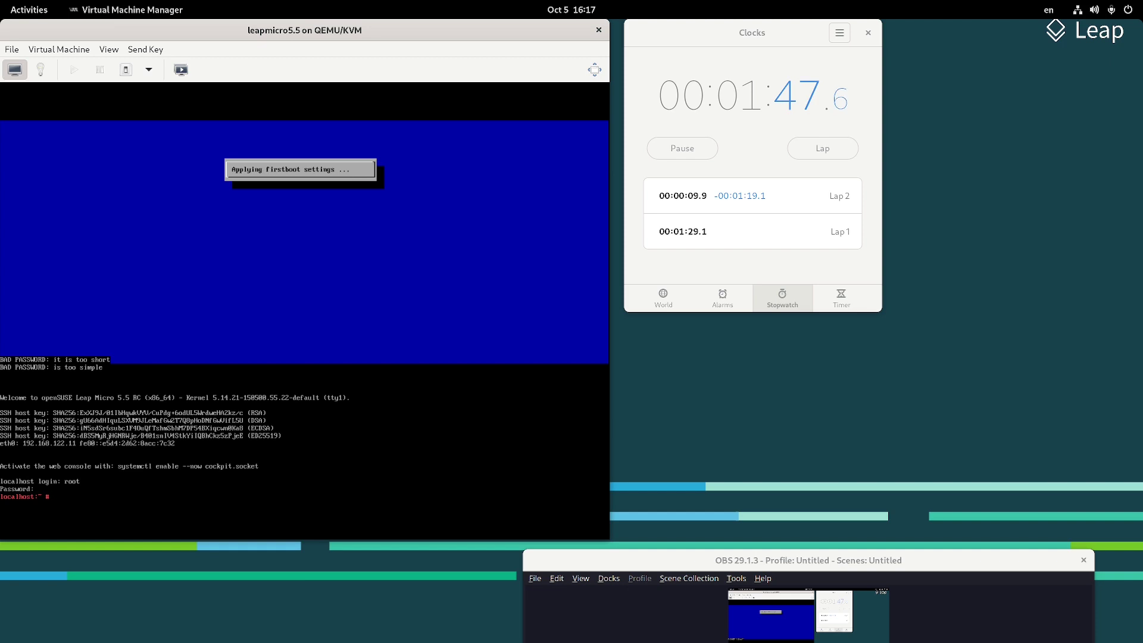
Run systemctl enable --now cockpit.socket, then list the network addresses
type("systemctl enable --now ")
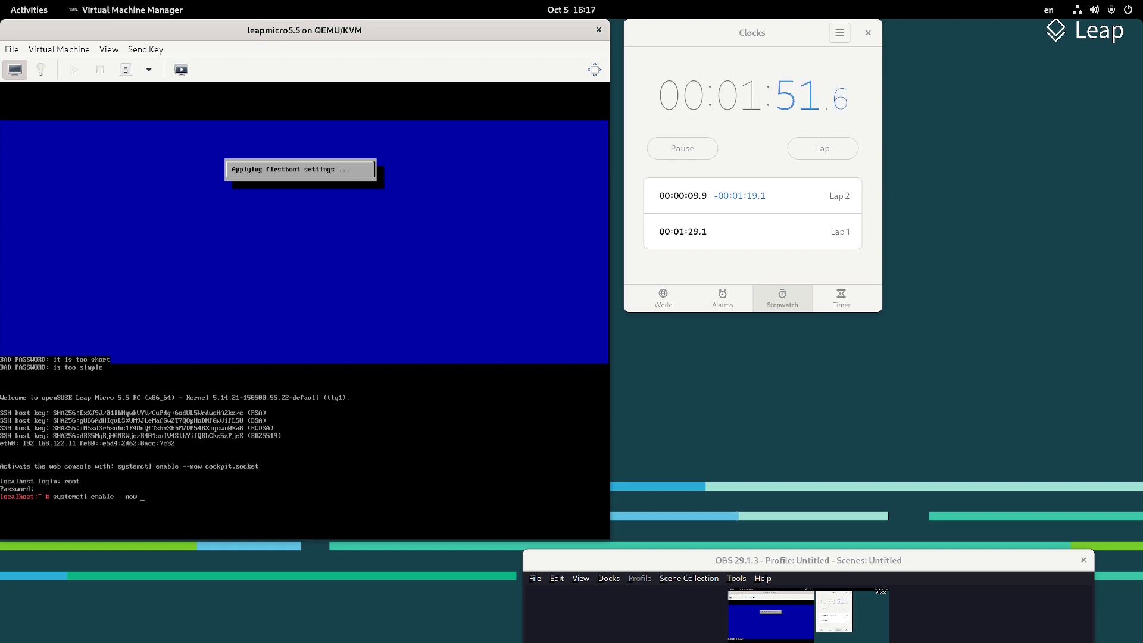
type("cockpit.socket")
key("Return")
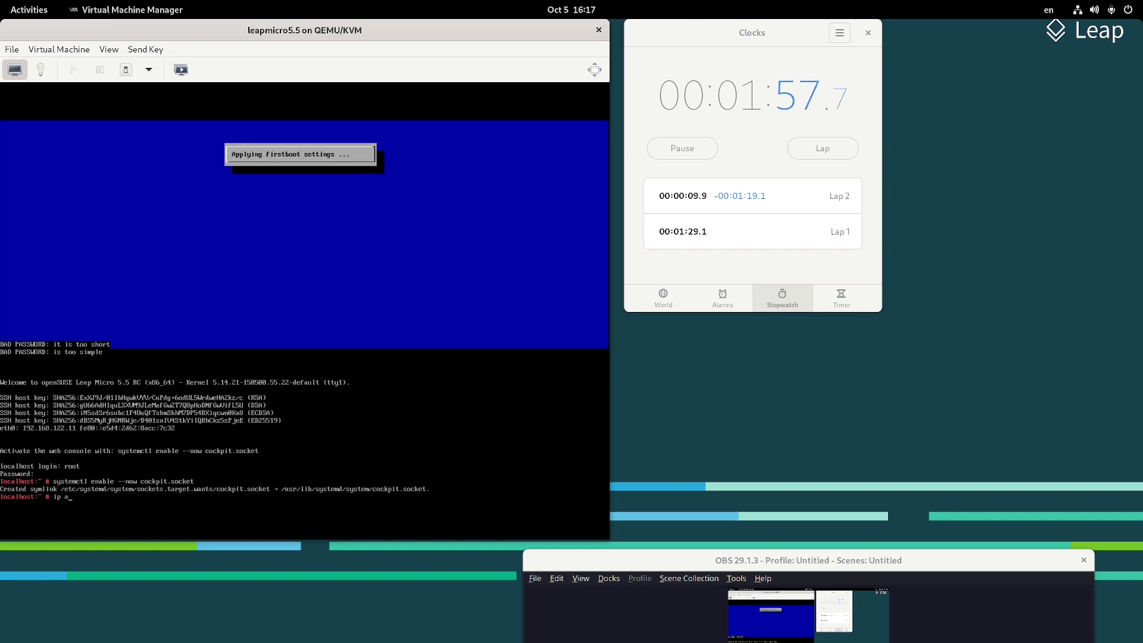
key("Return")
Load 192.168.122.11:9090 in Chrome
mouse_move(2, 1)
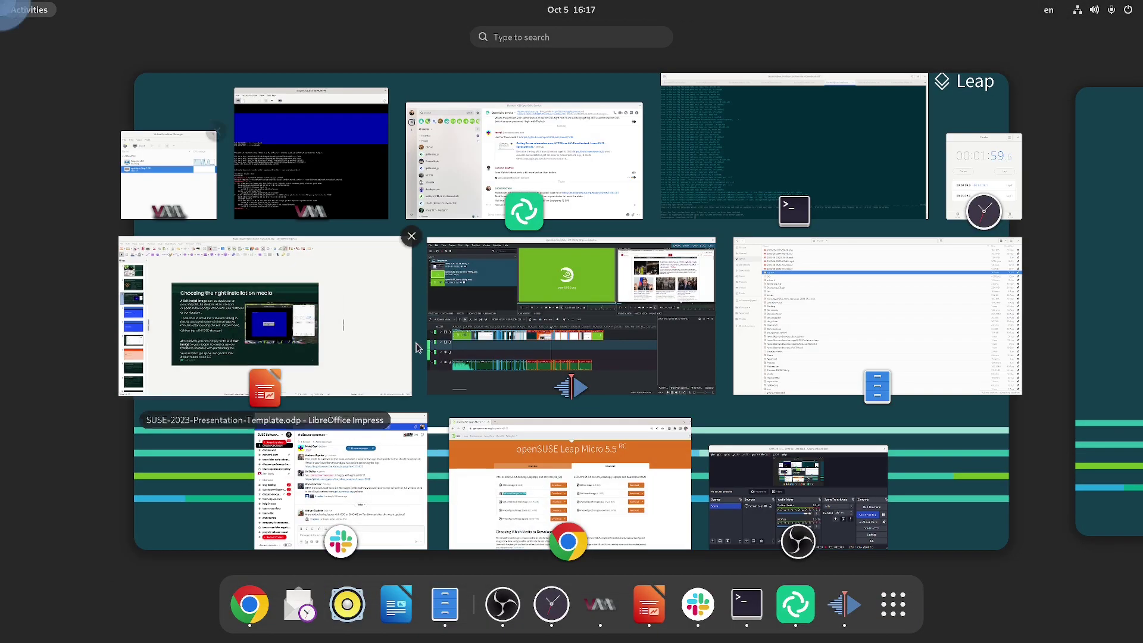
left_click(238, 589)
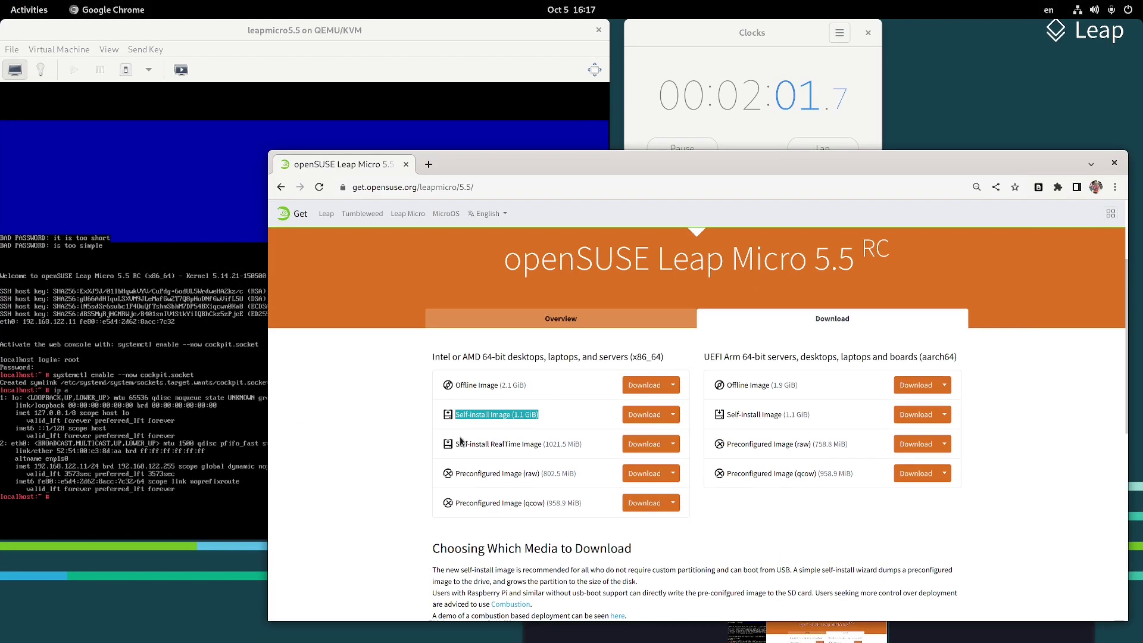
left_click(479, 192)
type("192")
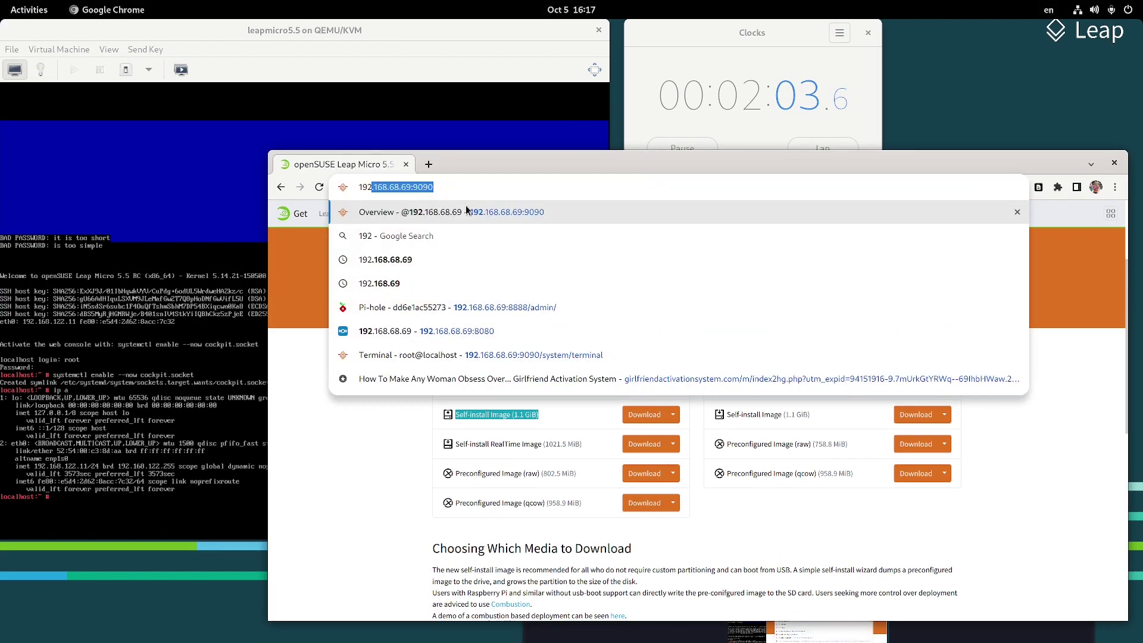
type(".168.122.1")
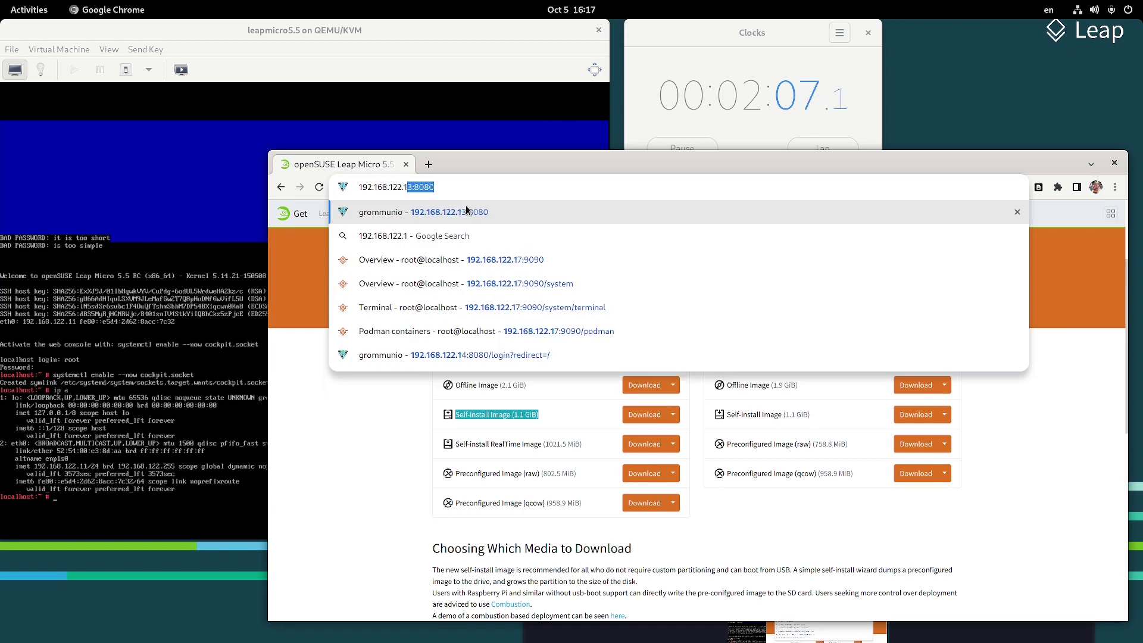
type("1:9090")
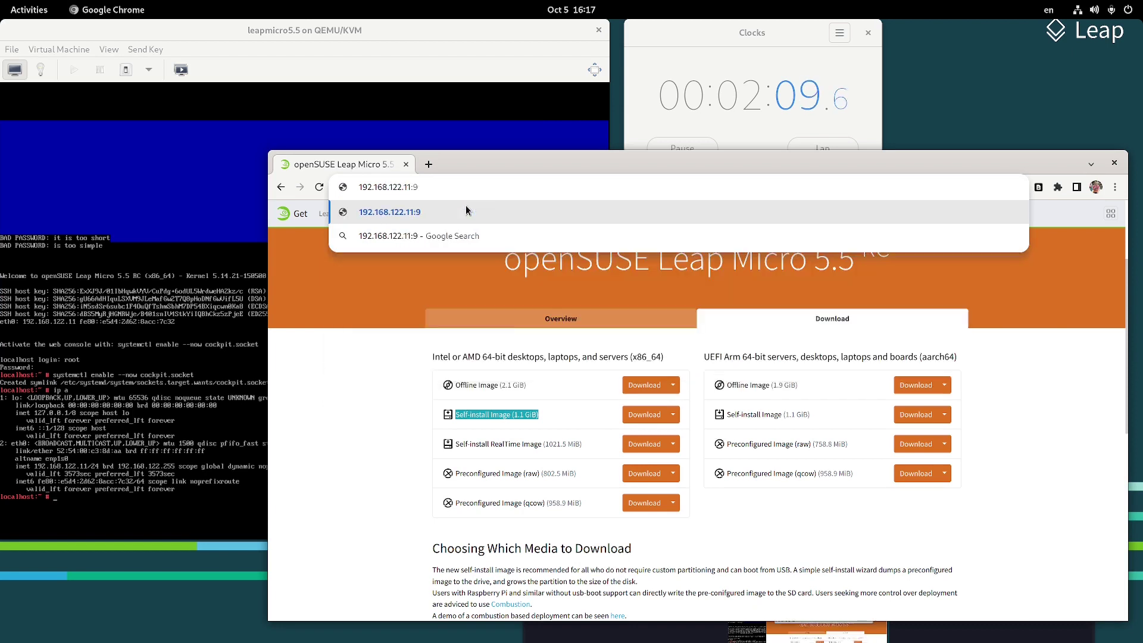
key("Return")
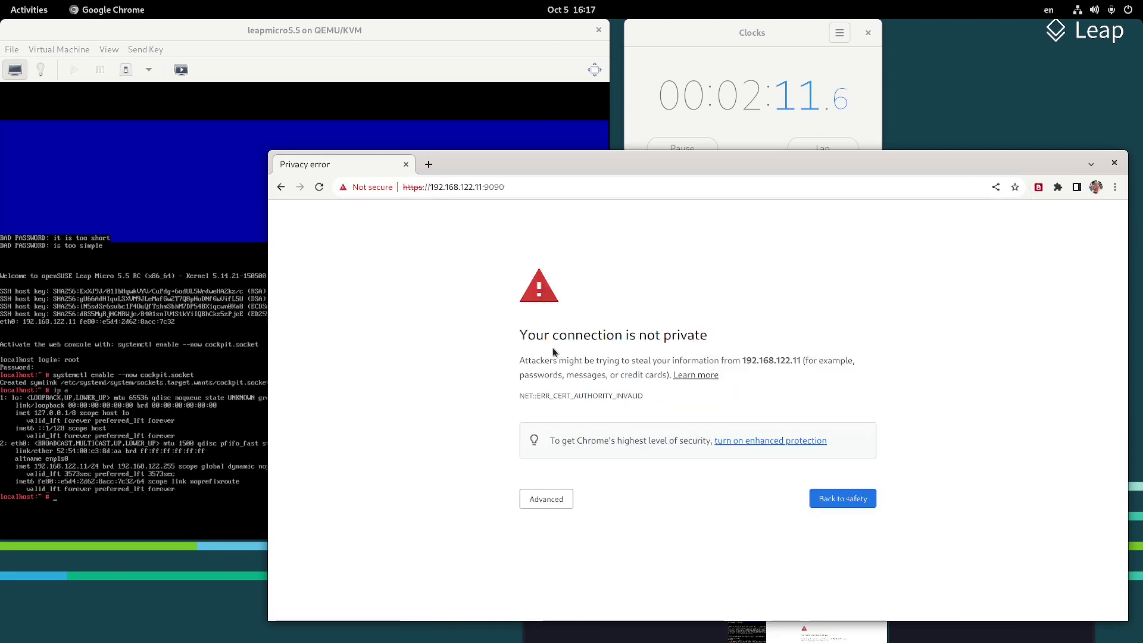
Bypass the certificate warning and sign in to Cockpit as root with its password
left_click(556, 500)
left_click(606, 591)
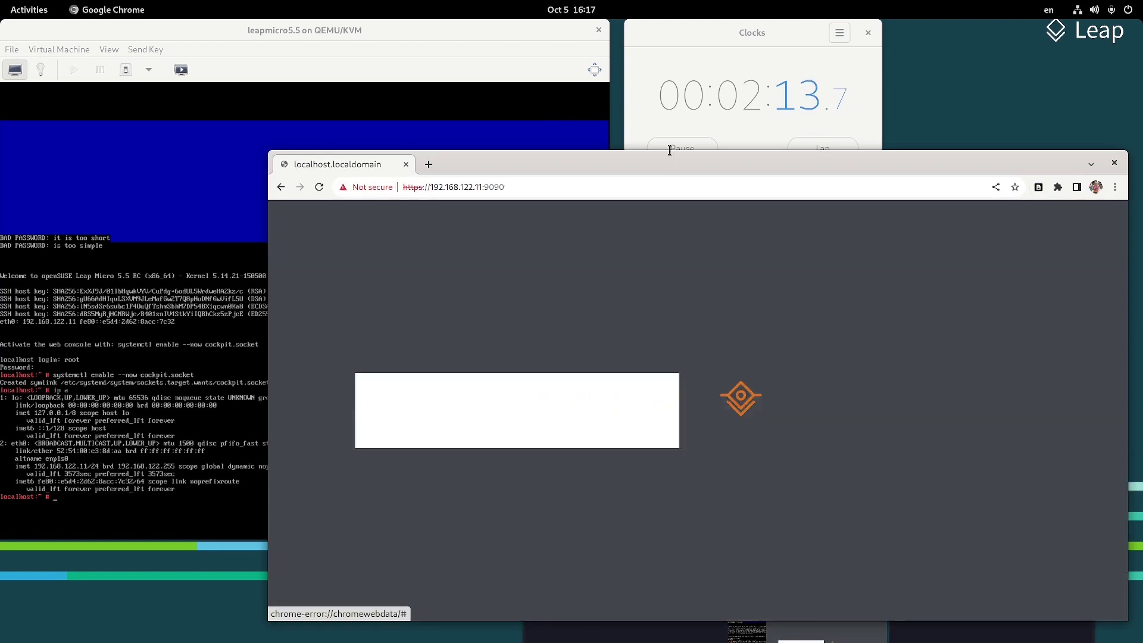
type("root")
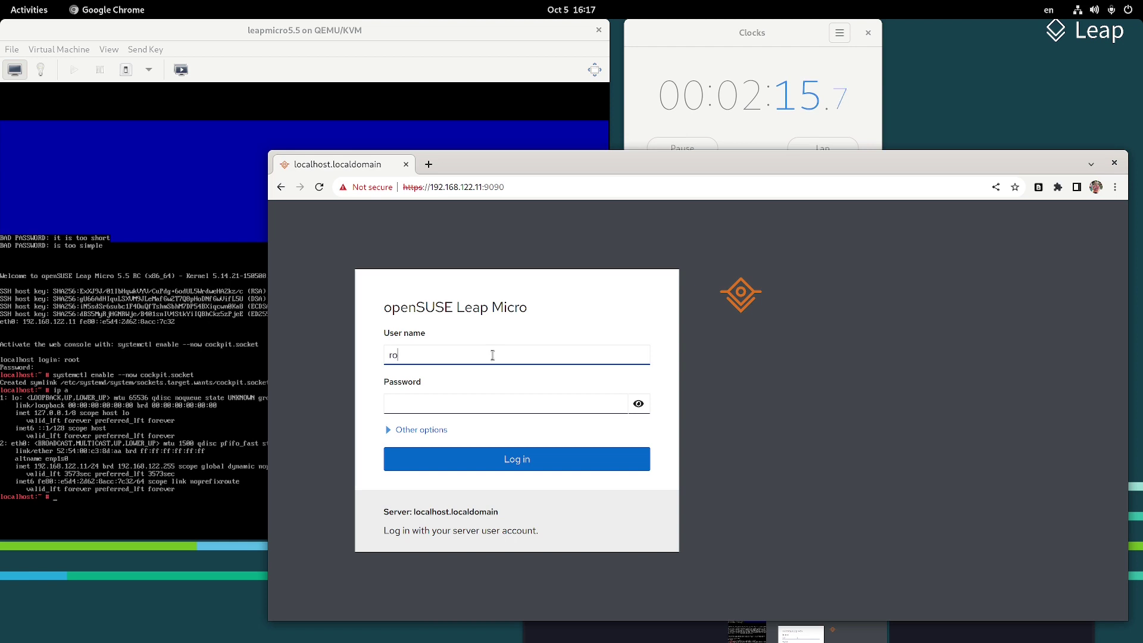
key("Tab")
type("root")
key("Return")
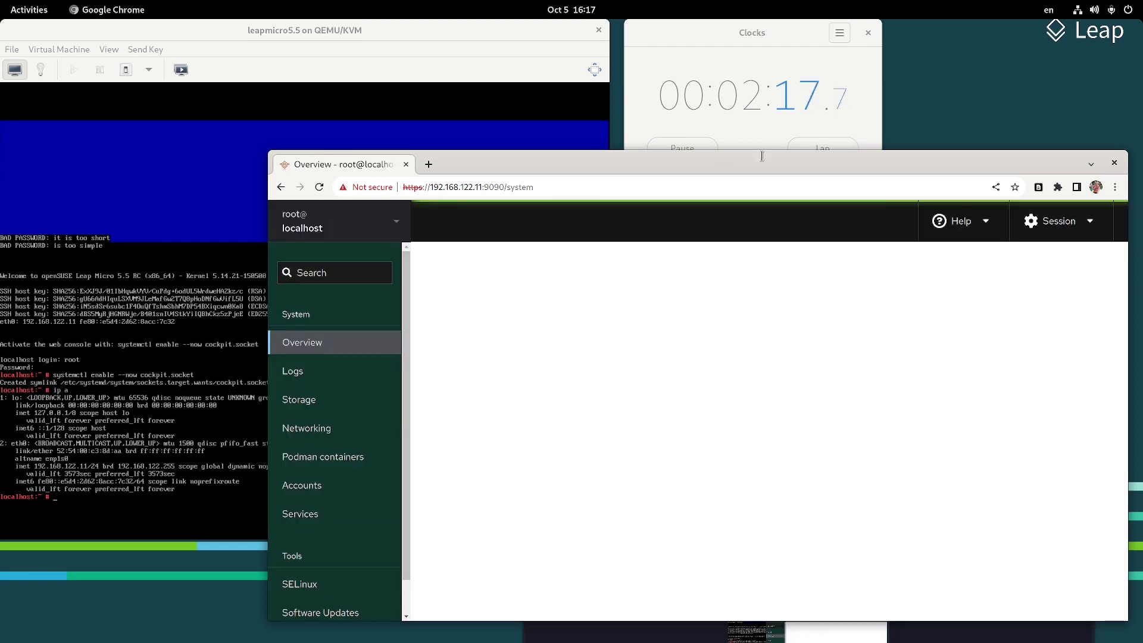
Pause the stopwatch and bring the browser back to the front
left_click(729, 144)
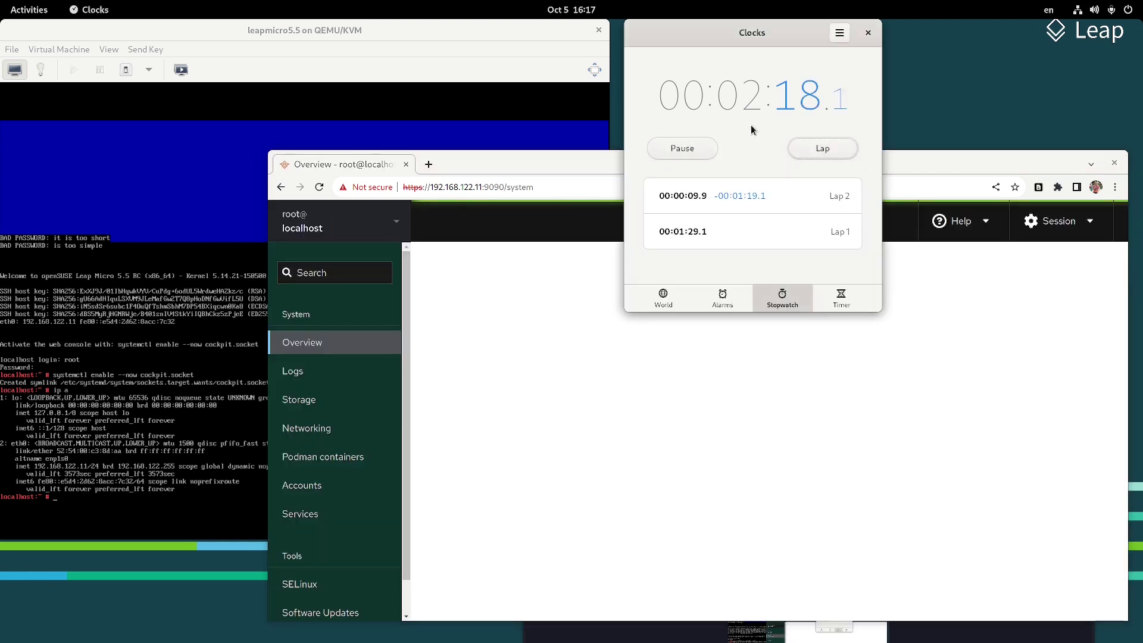
left_click(714, 150)
left_click(472, 222)
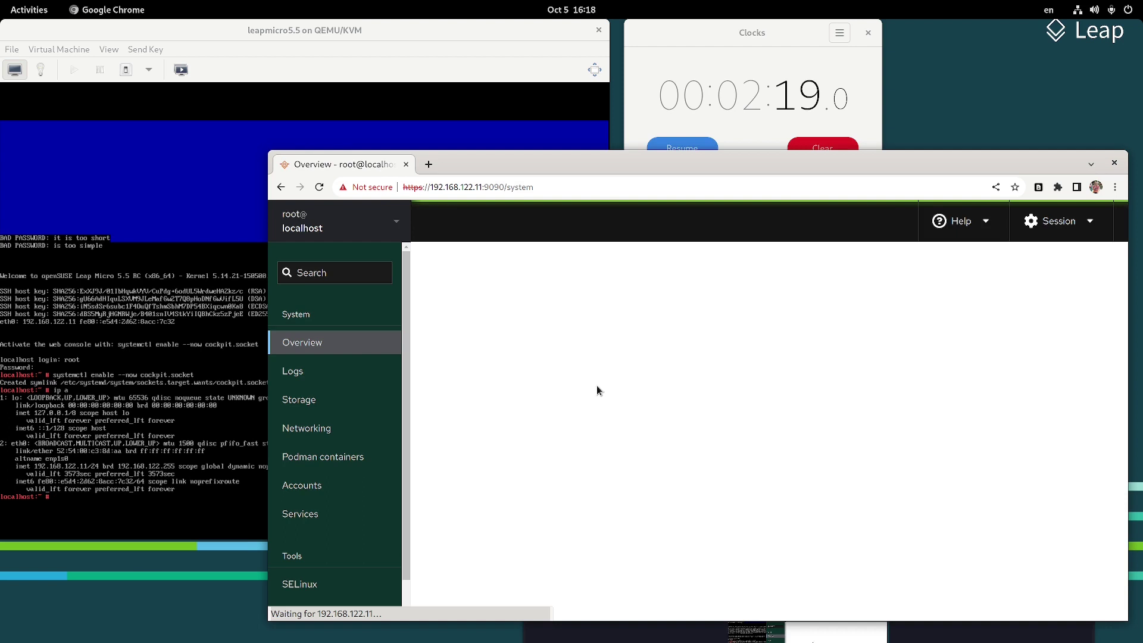
Open Cockpit's Terminal, check Podman containers, then type 'AND WE'RE DONE SETTING' at the prompt
scroll(352, 358, "down", 1)
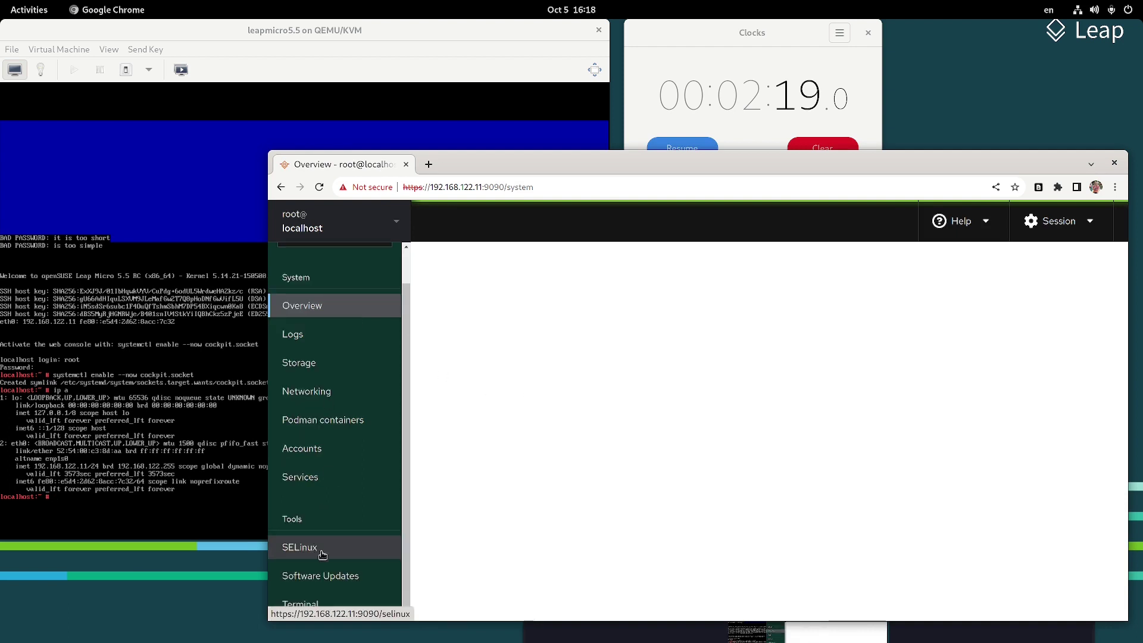
left_click(346, 599)
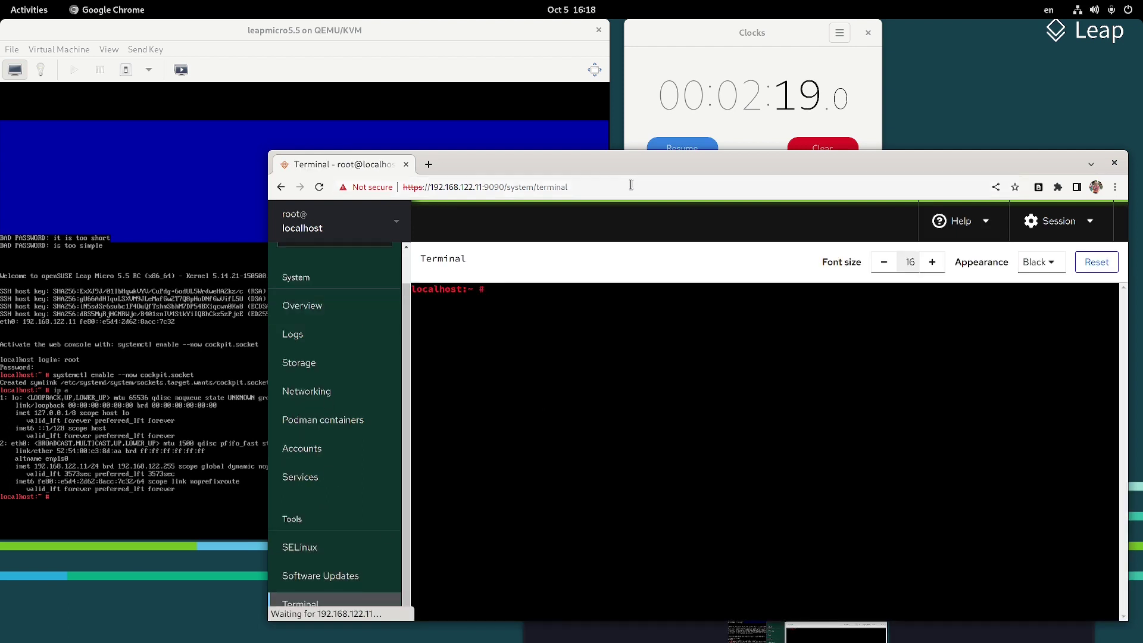
left_click_drag(635, 162, 515, 67)
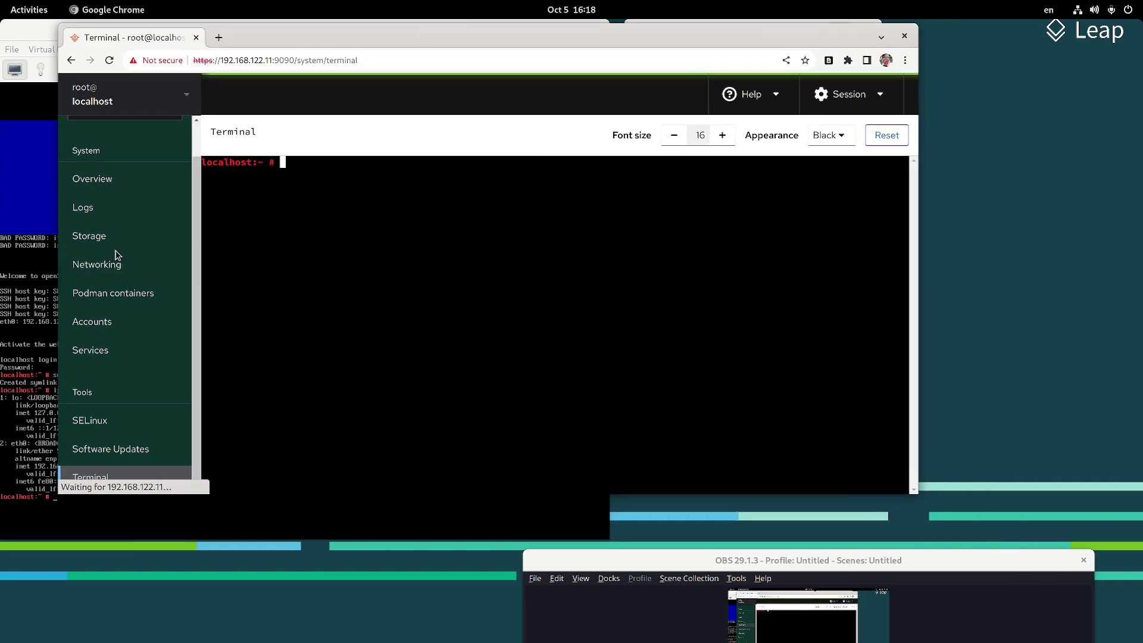
left_click(140, 292)
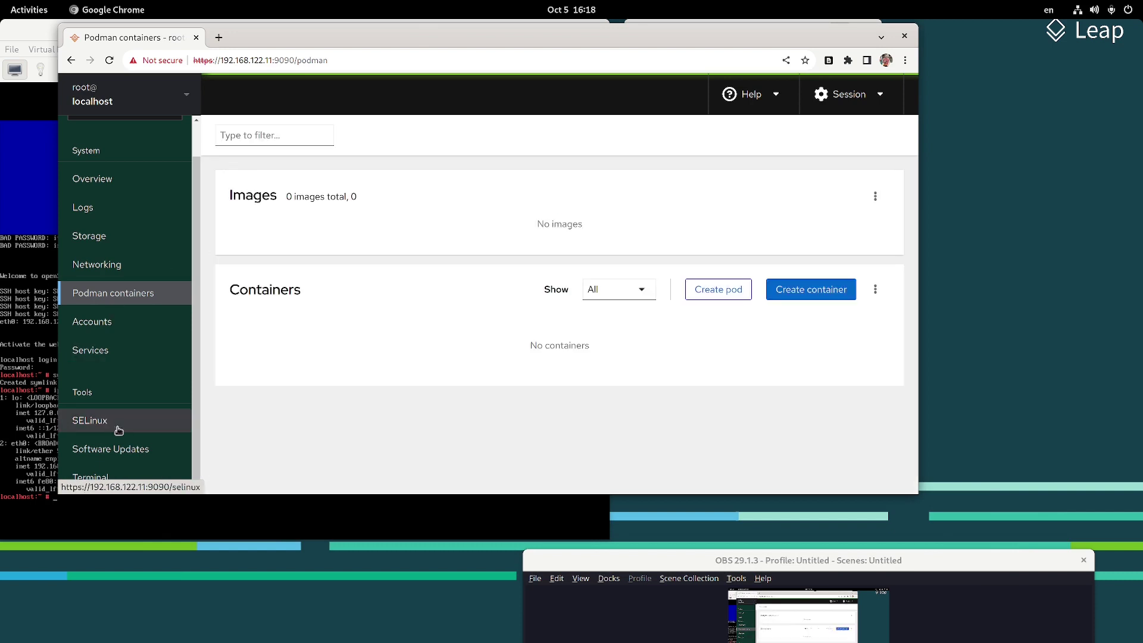
left_click(171, 470)
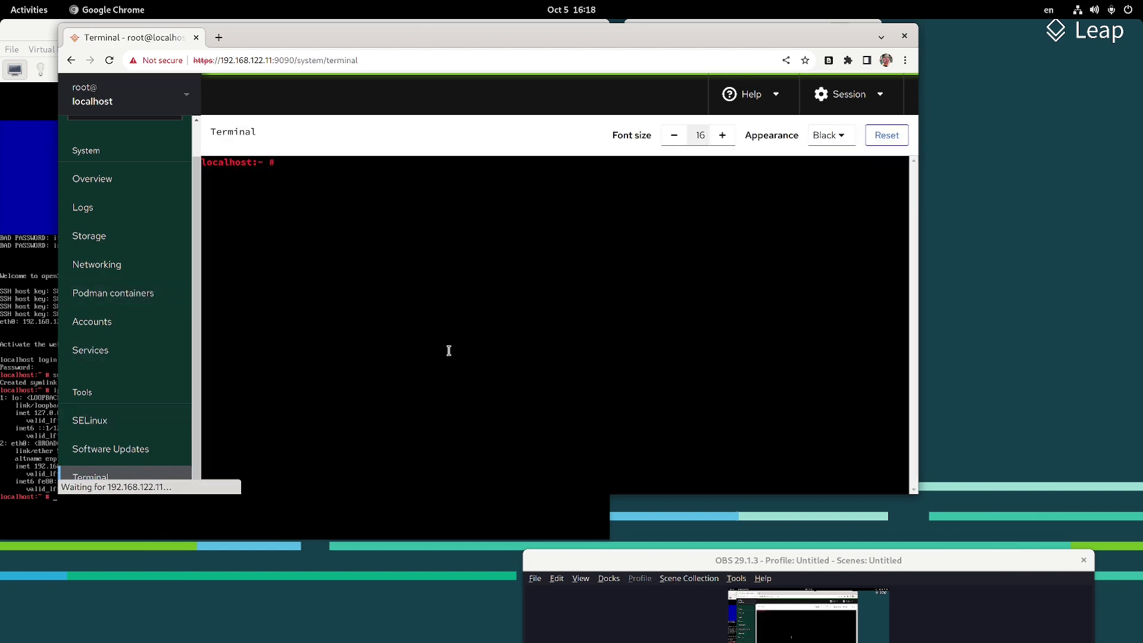
type("AND WE'RE DONE")
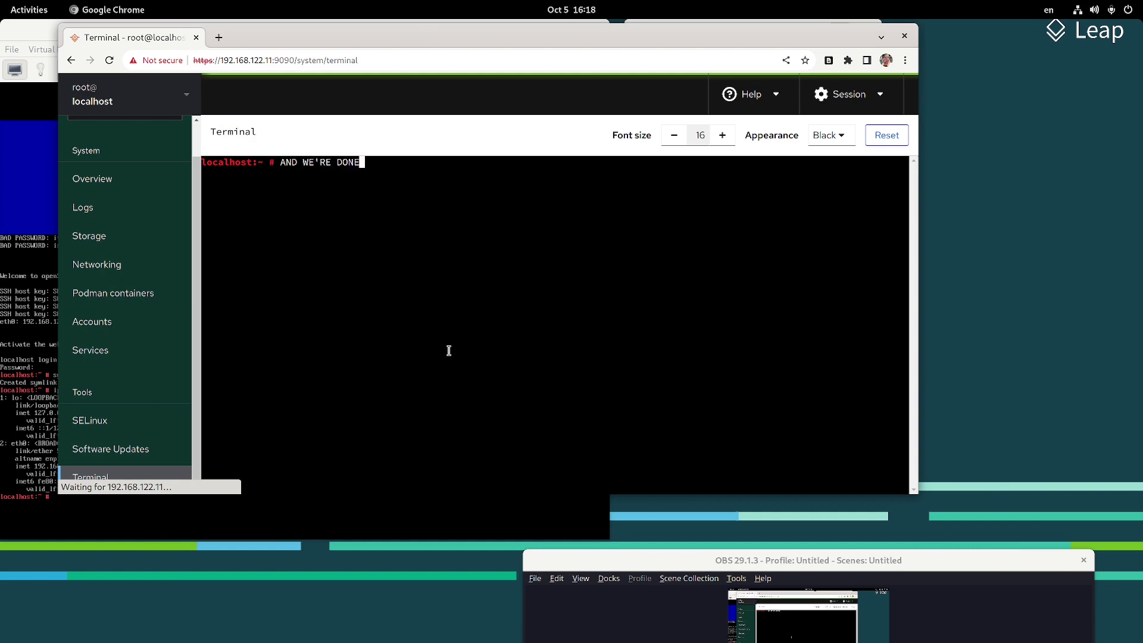